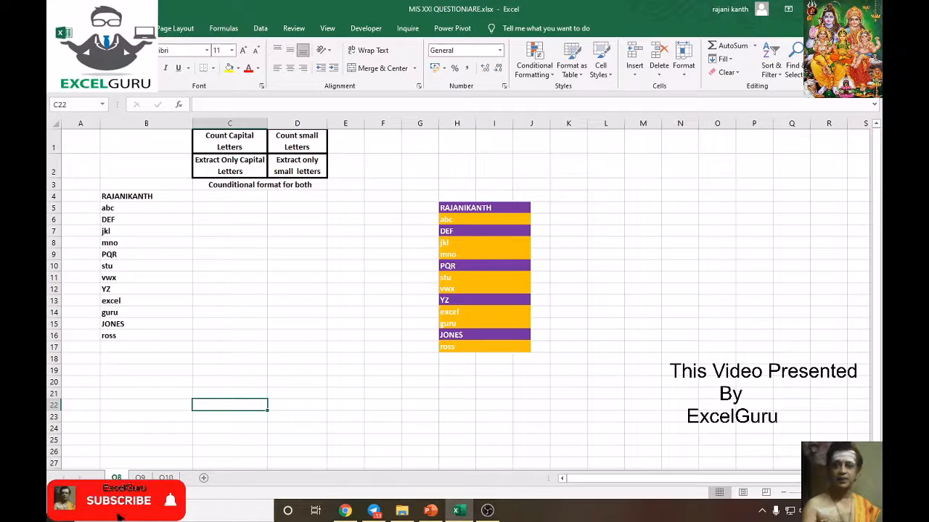
Apply all borders to the text list in B4:B16.
scroll(646, 484, up, 5)
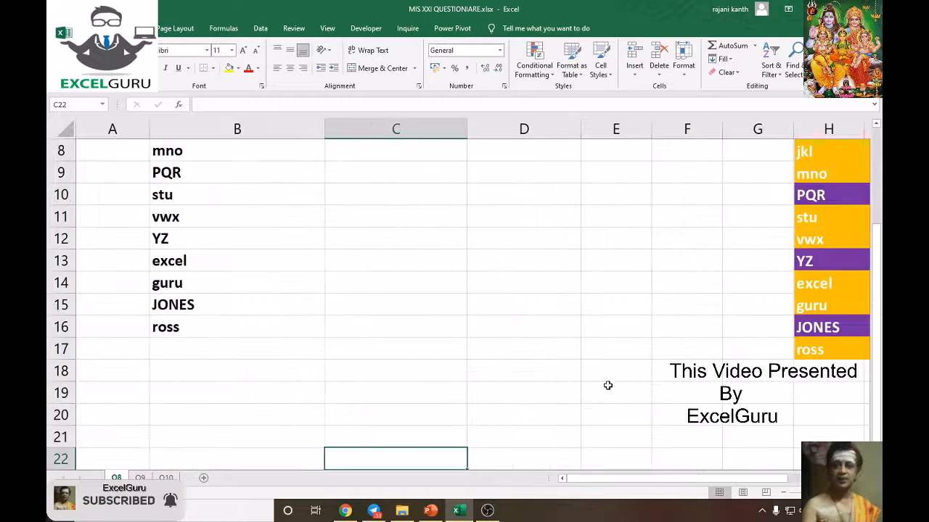
scroll(521, 415, up, 3)
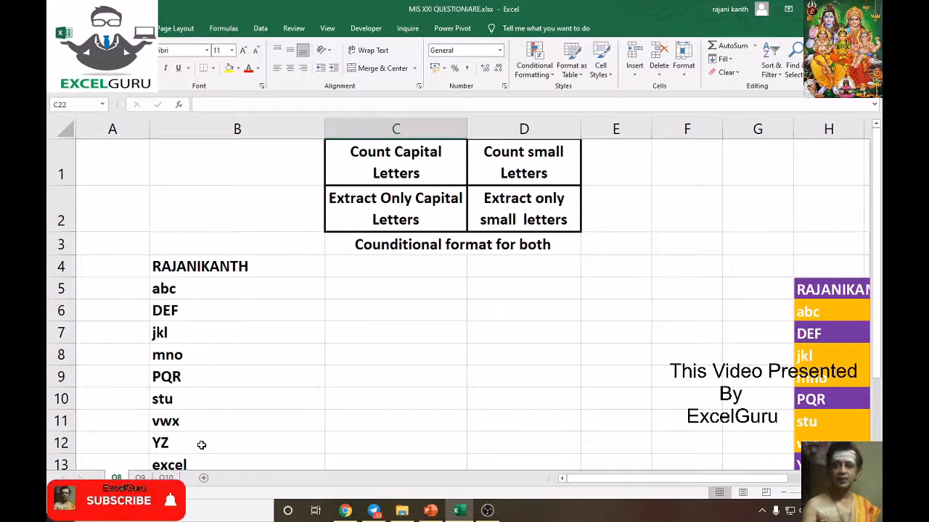
click(241, 267)
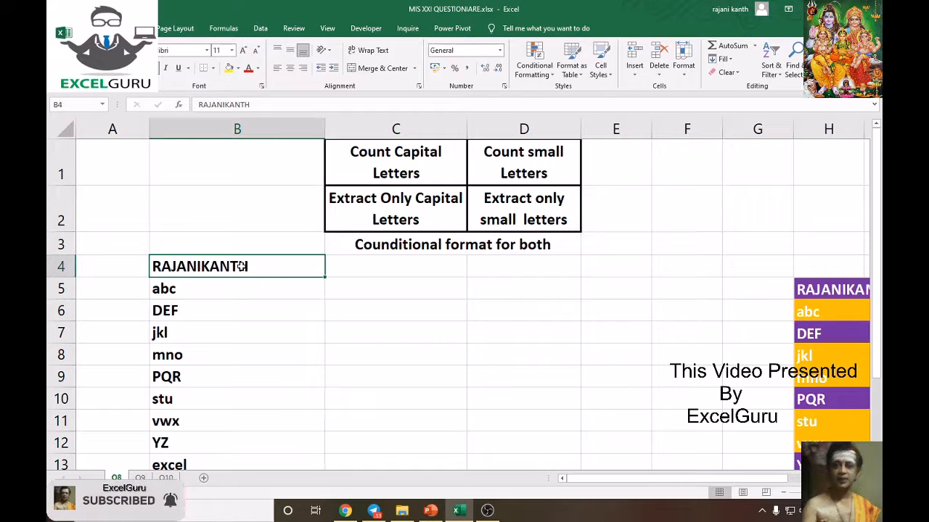
key(ctrl+shift+Down)
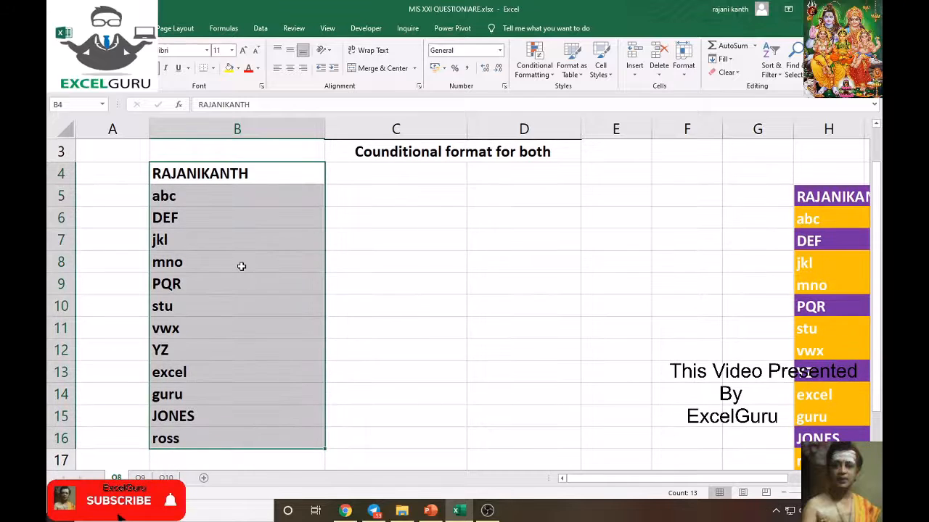
key(alt)
key(h)
key(b)
key(a)
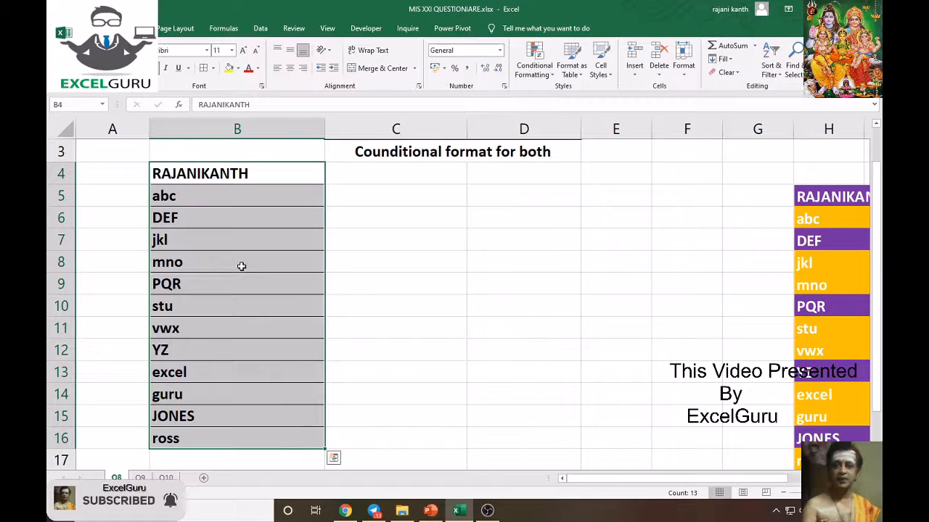
Start the formula =UPPER($B$4:$B$16) in cell B2, preview its evaluated array, and restore the formula text.
key(Up)
key(Up)
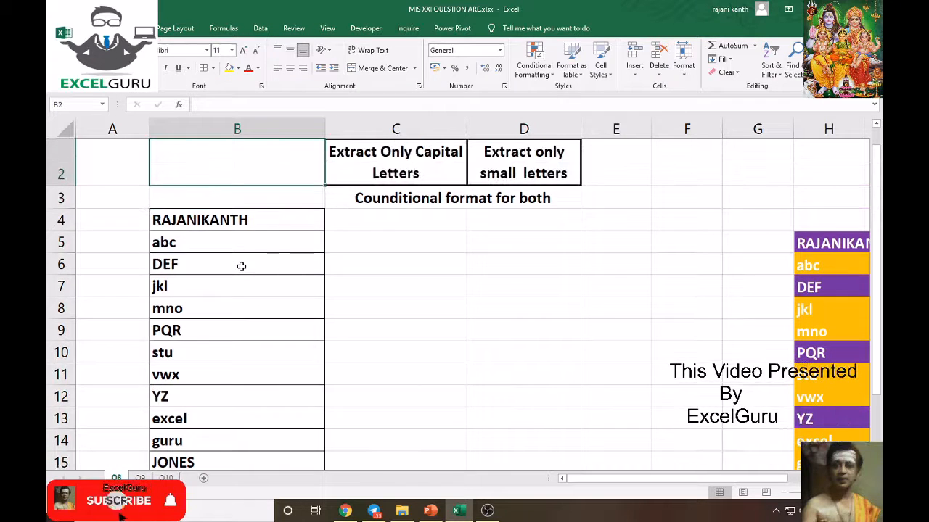
text(=)
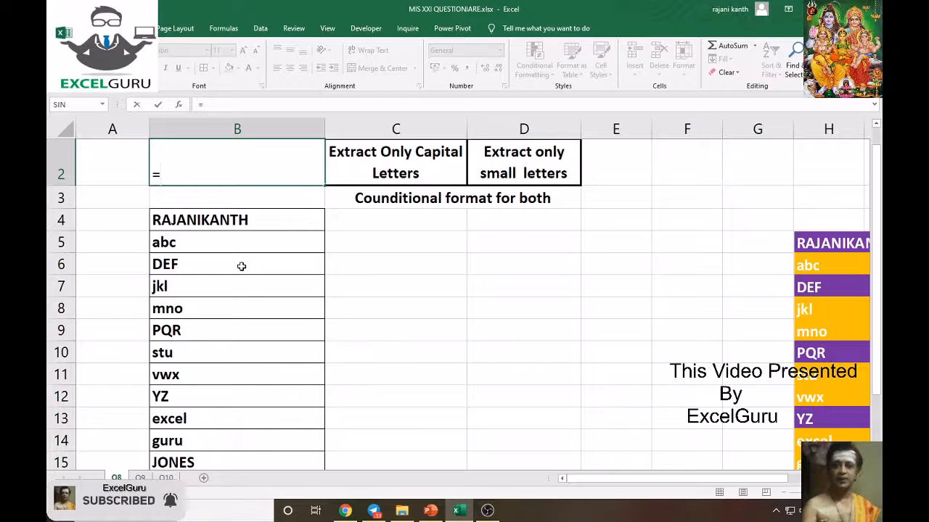
text(upp)
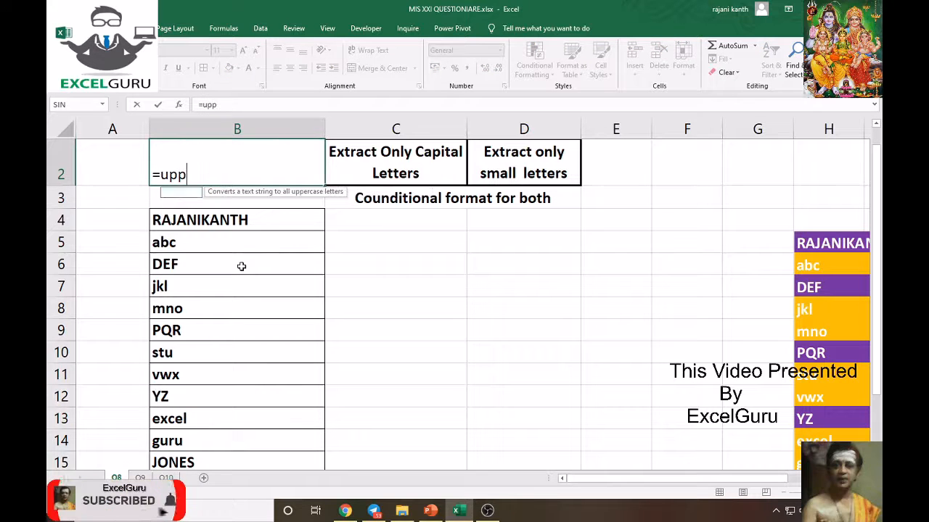
text(er)
key(Tab)
key(Down)
key(Down)
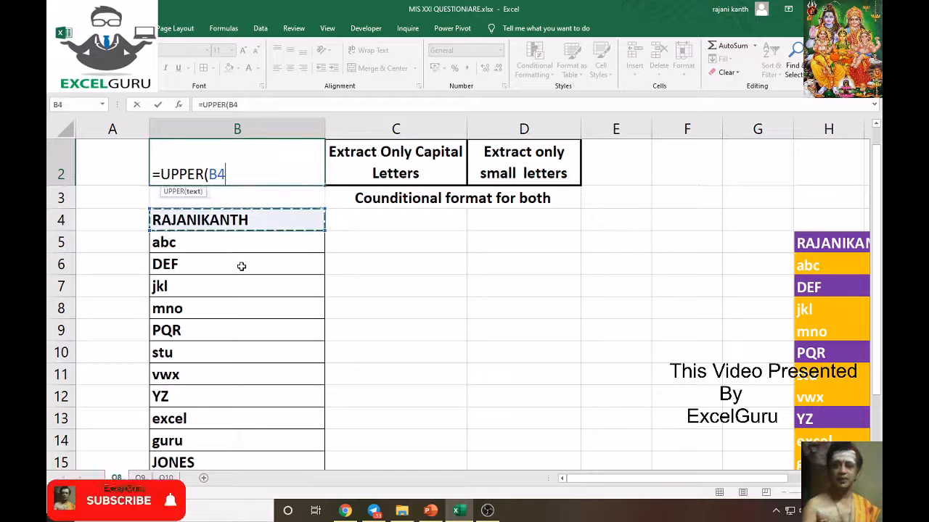
key(ctrl+shift+Down)
key(F4)
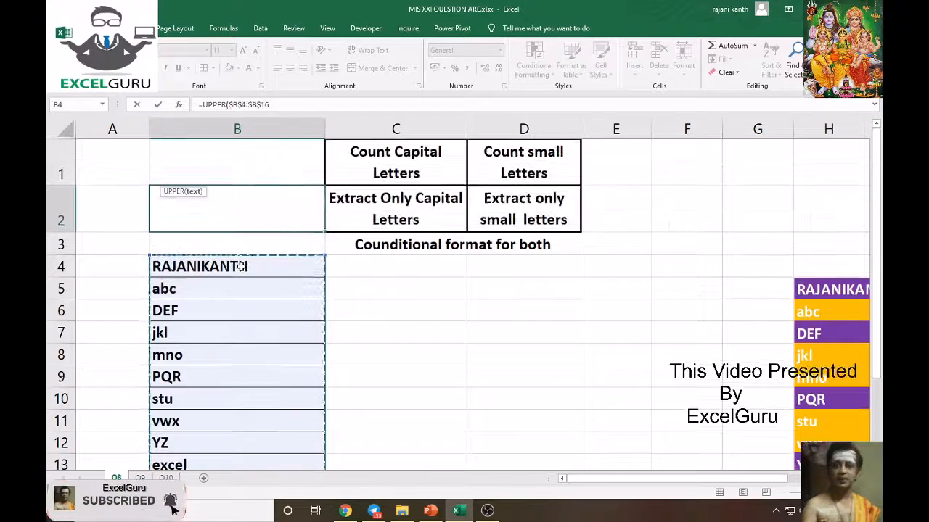
text())
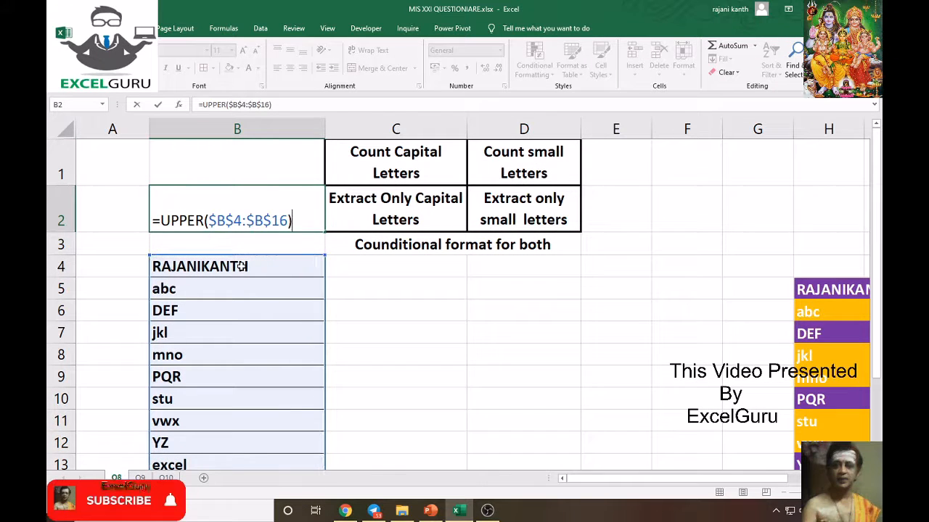
key(F9)
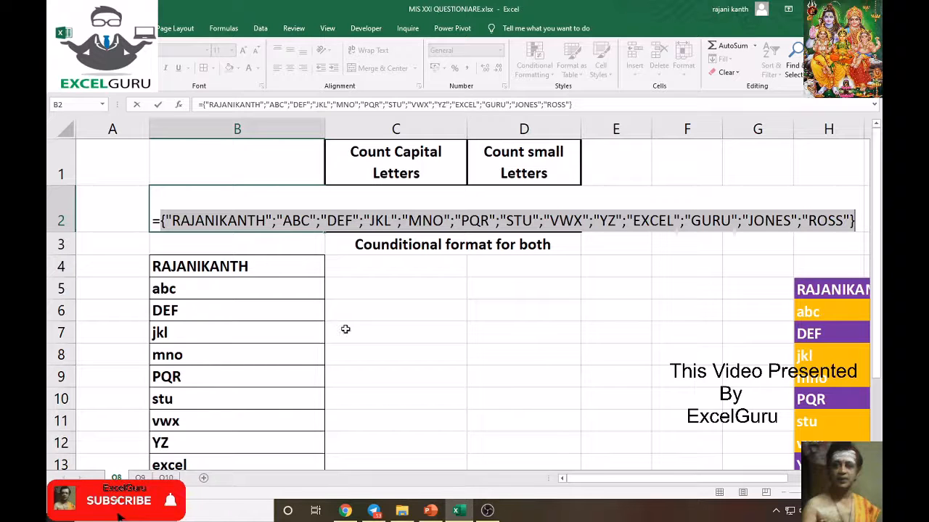
key(ctrl+z)
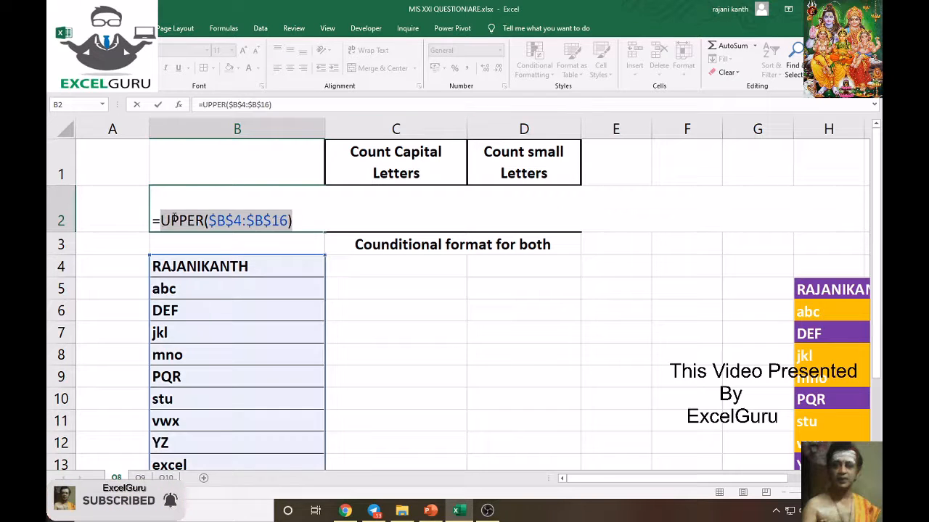
Wrap the UPPER expression in EXACT with $B$4:$B$16 as second argument, preview the evaluated array, and restore the formula.
key(Left)
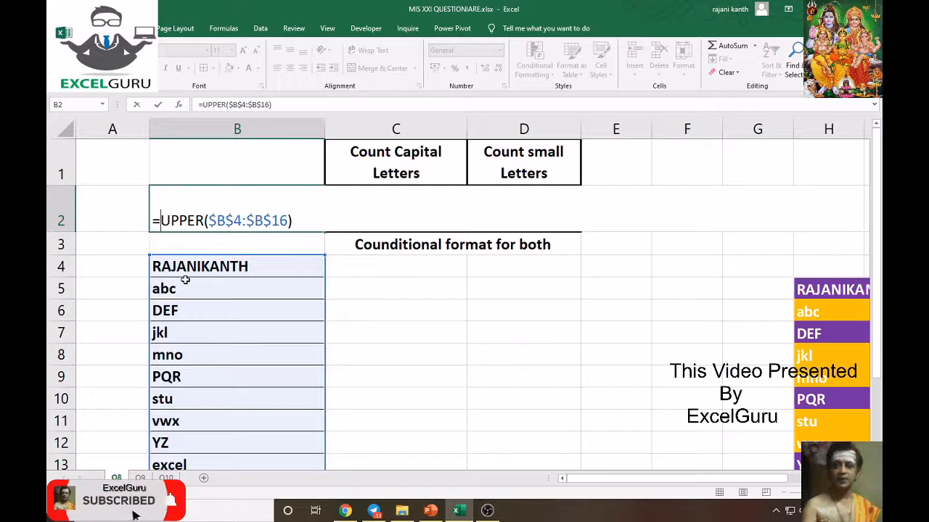
text(exact)
key(Tab)
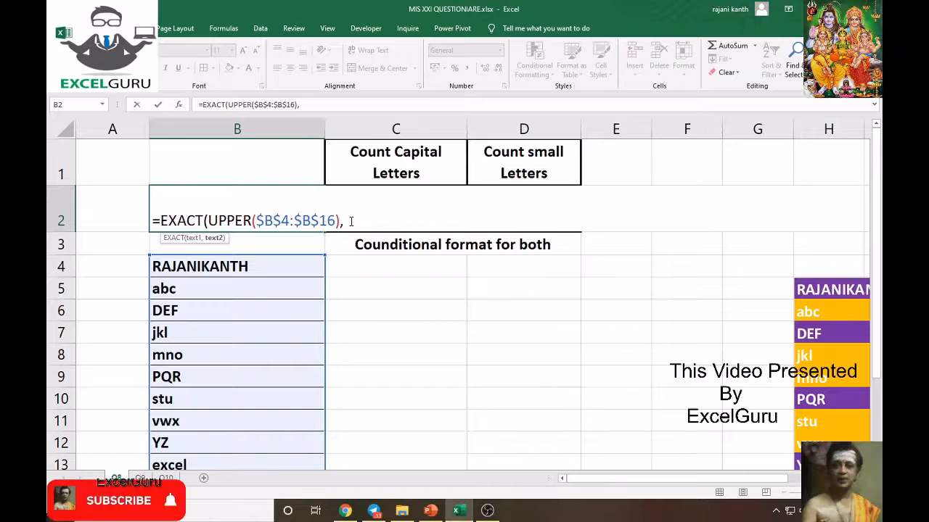
key(Down)
key(Down)
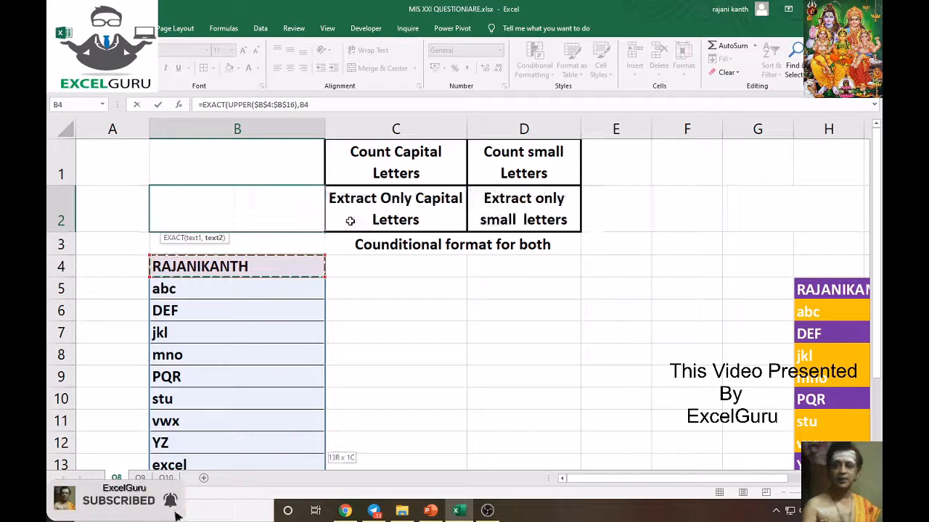
key(ctrl+shift+Down)
key(F4)
text())
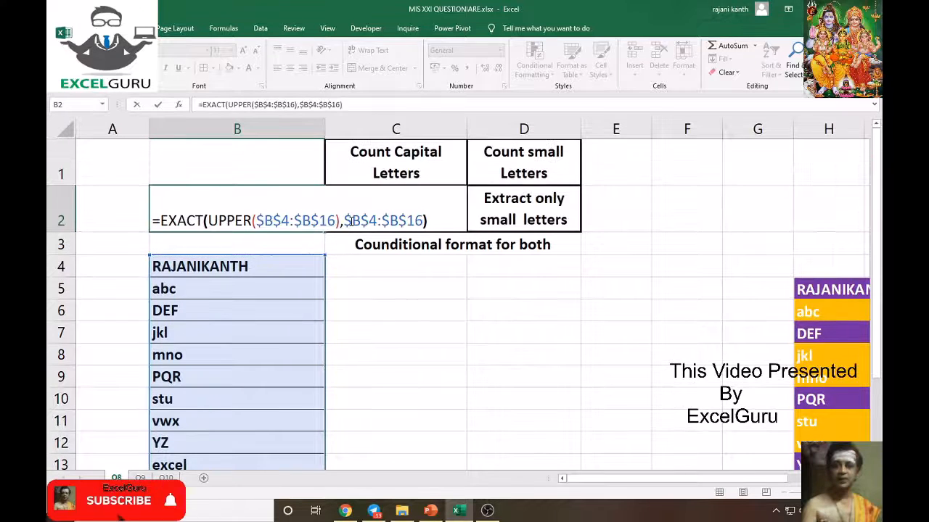
key(F9)
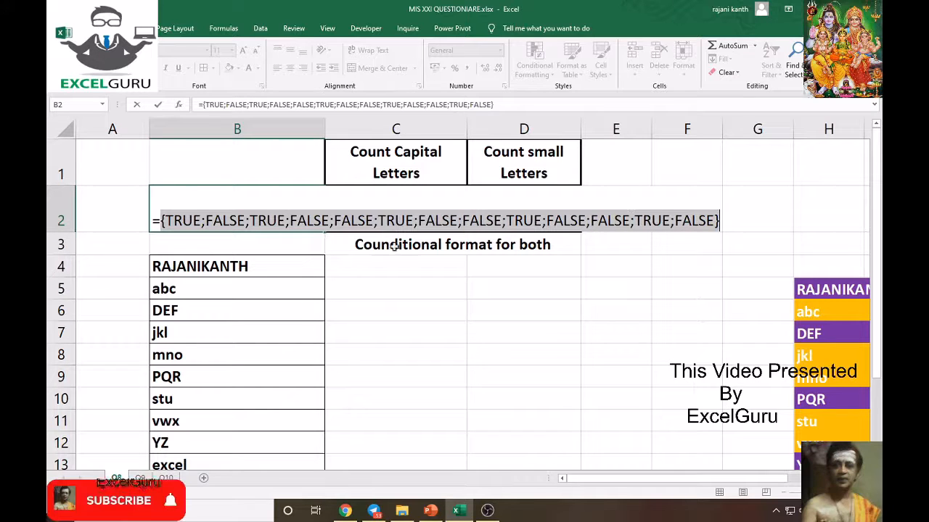
key(ctrl+z)
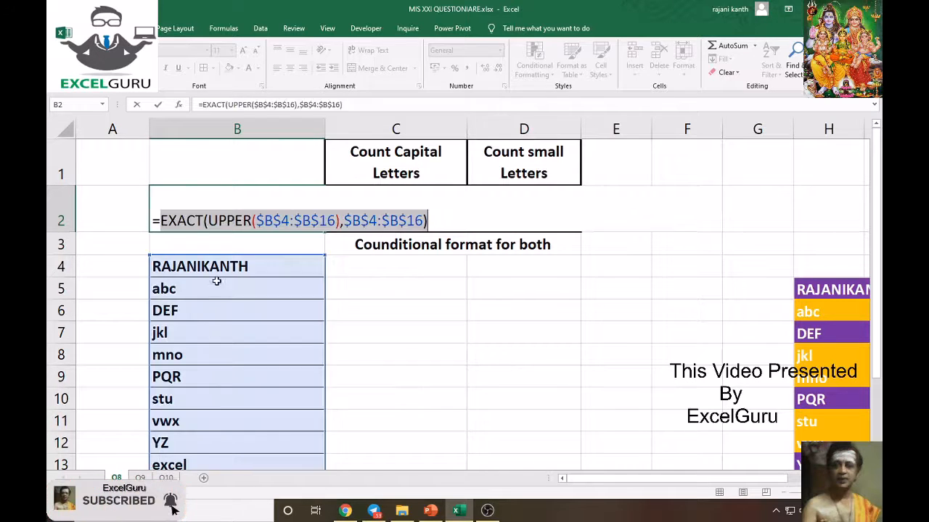
Put a double minus before EXACT to convert its results to numbers, preview the array, and restore the formula.
click(161, 220)
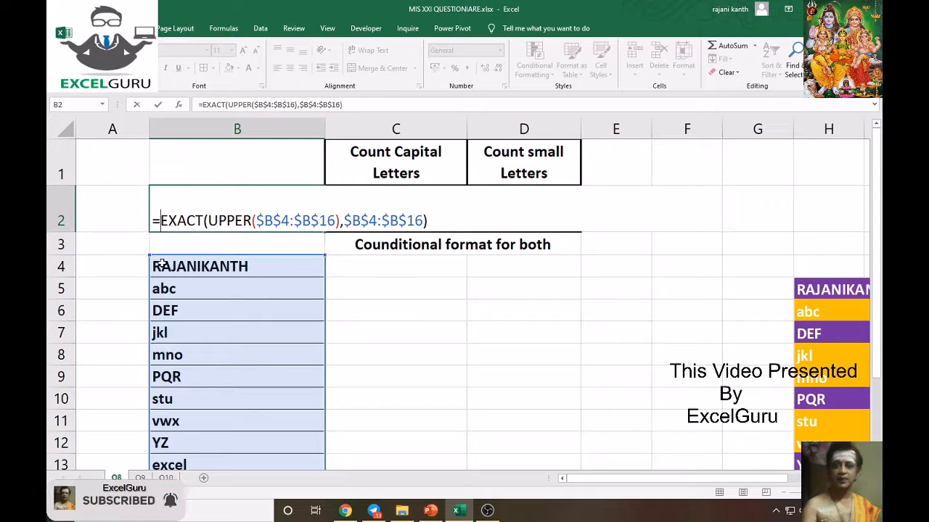
text(--)
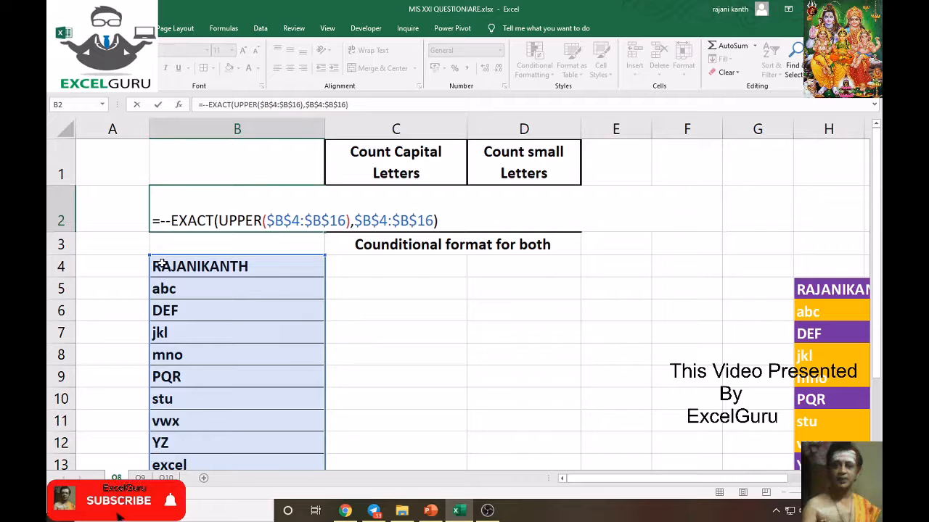
text(()
key(BackSpace)
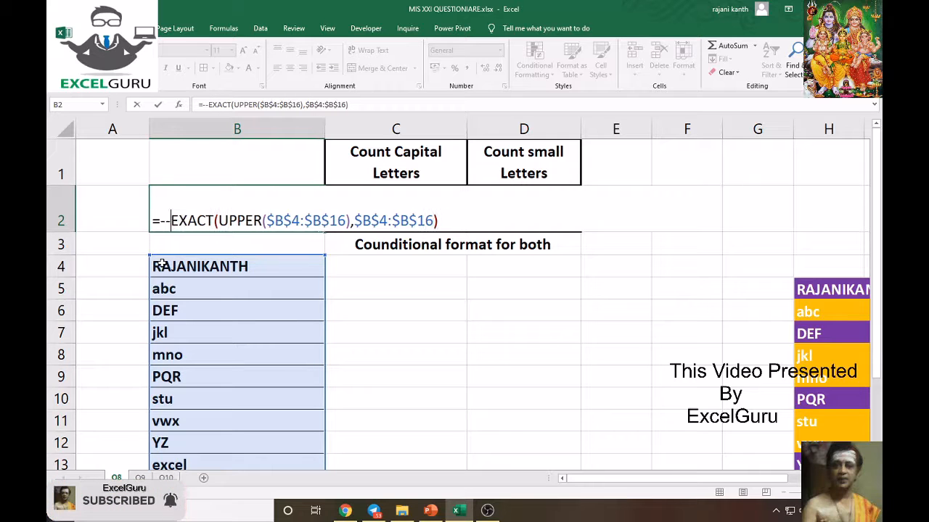
key(F9)
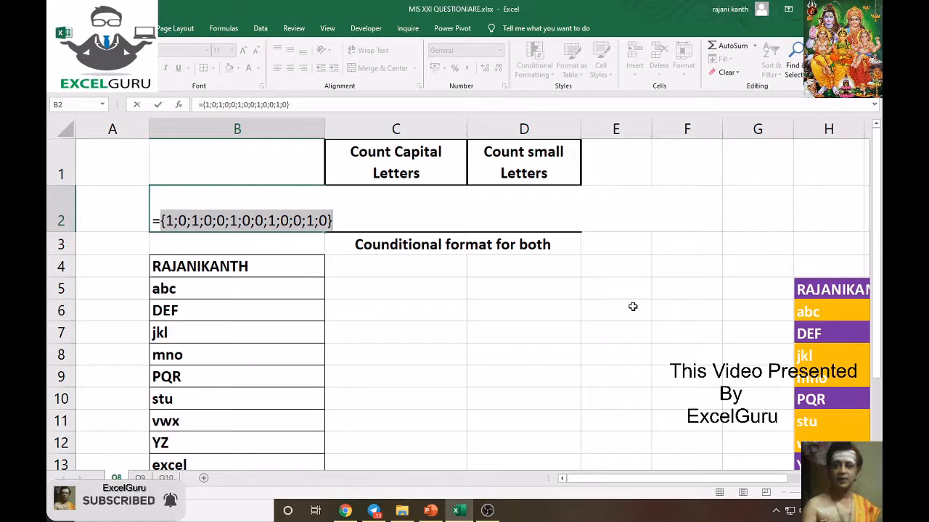
key(ctrl+z)
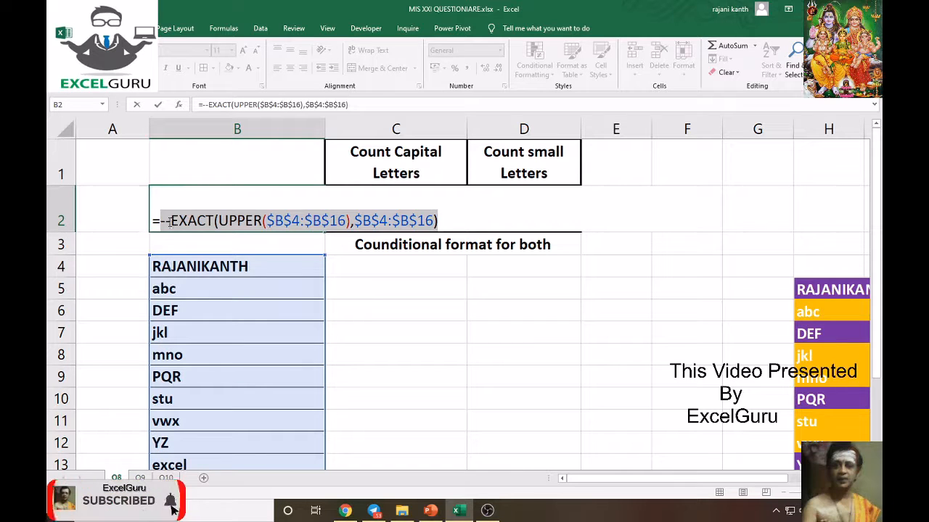
Wrap the whole expression as =SUMPRODUCT(--EXACT(UPPER($B$4:$B$16),$B$4:$B$16)).
key(Left)
text(sumpro)
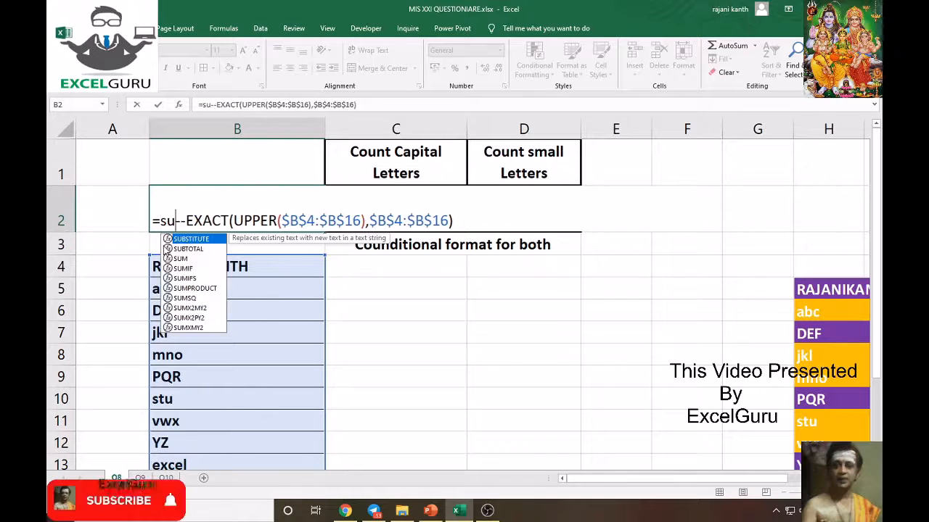
key(Tab)
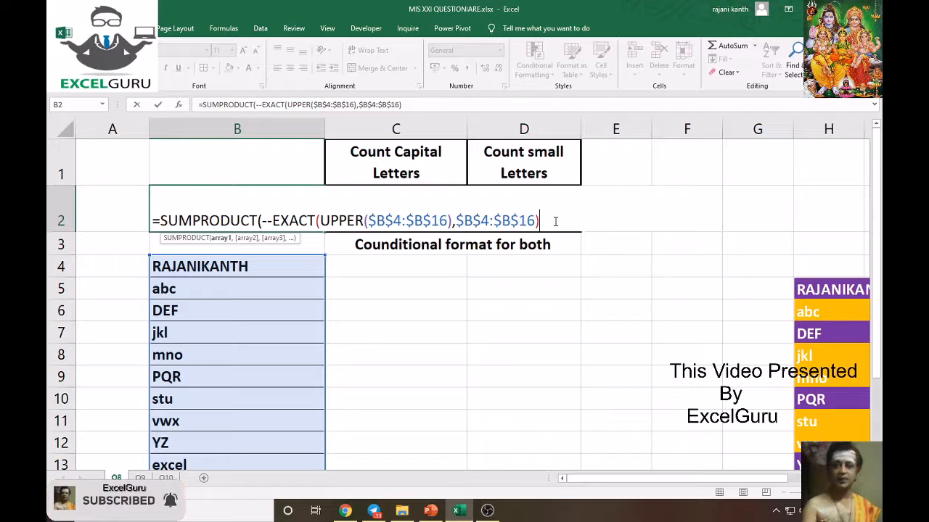
text())
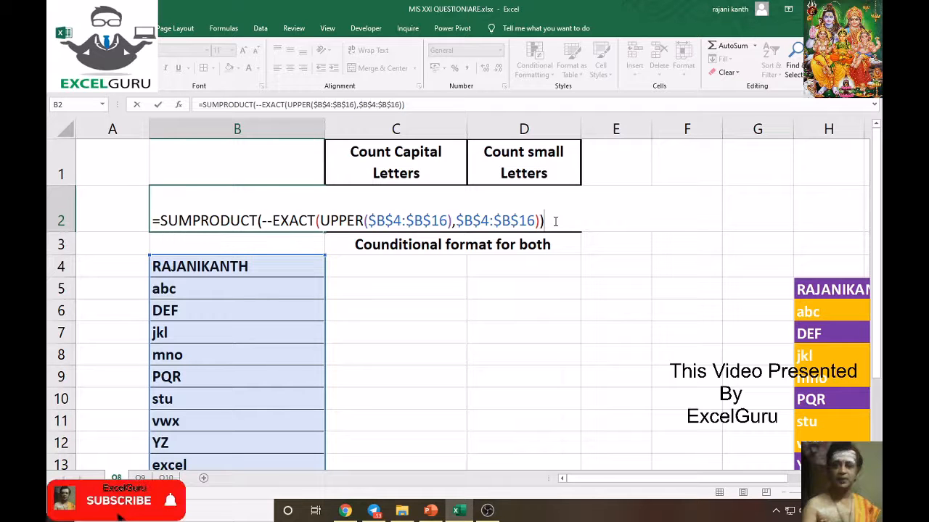
Preview the SUMPRODUCT array argument, restore it, and commit the formula in B2.
click(273, 221)
click(222, 239)
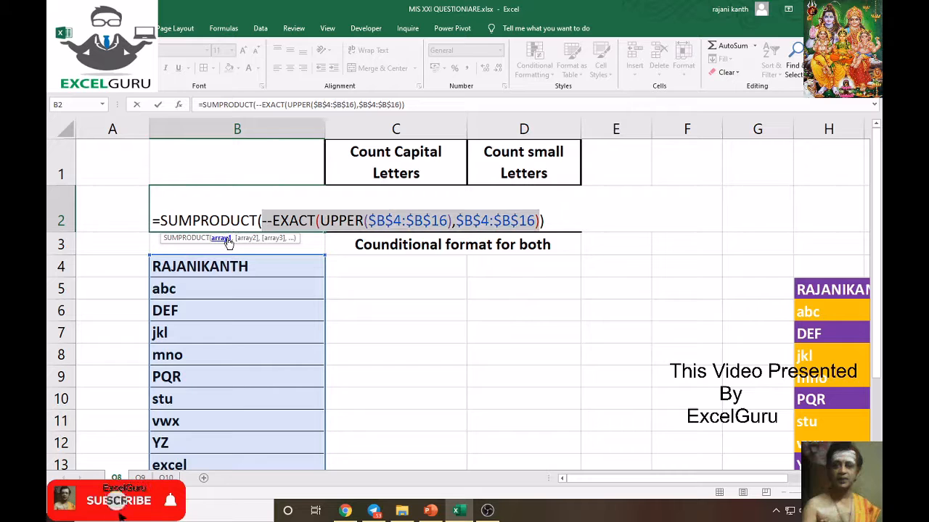
key(F9)
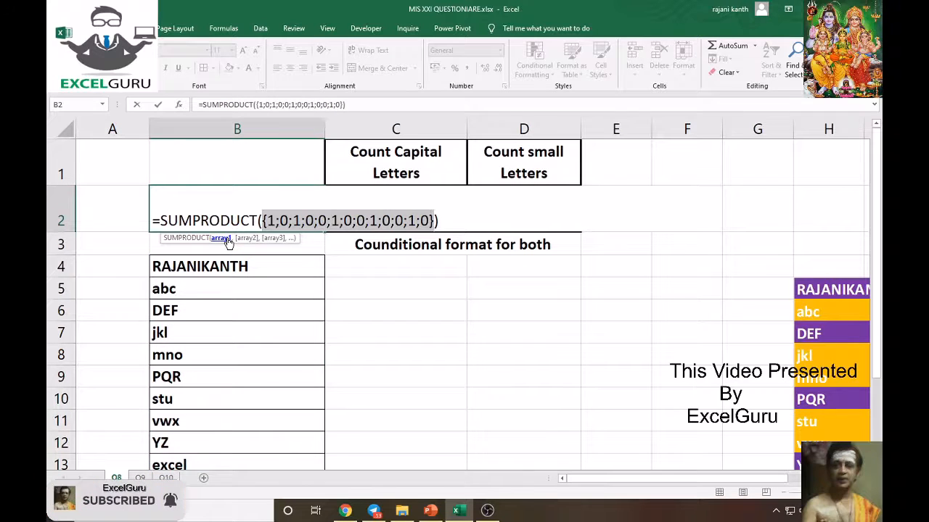
key(ctrl+z)
drag(273, 221, 520, 222)
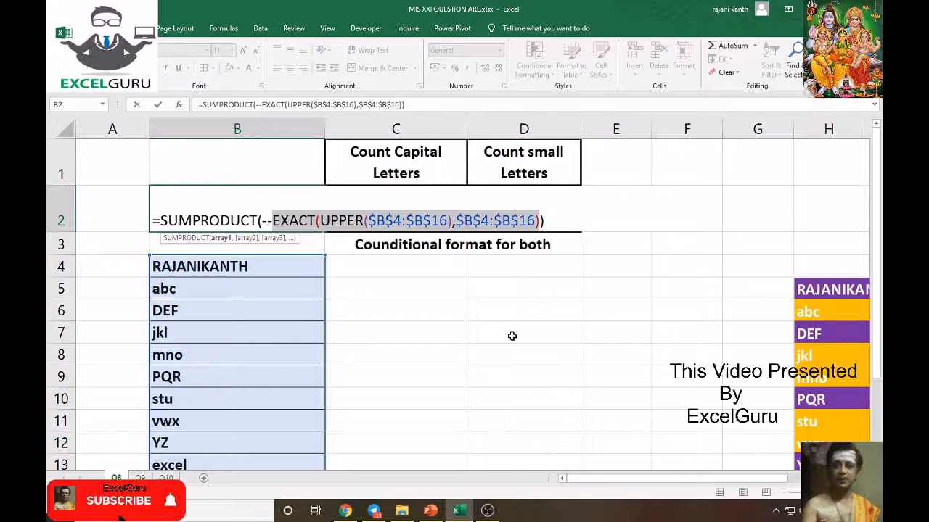
key(ctrl+Return)
key(Return)
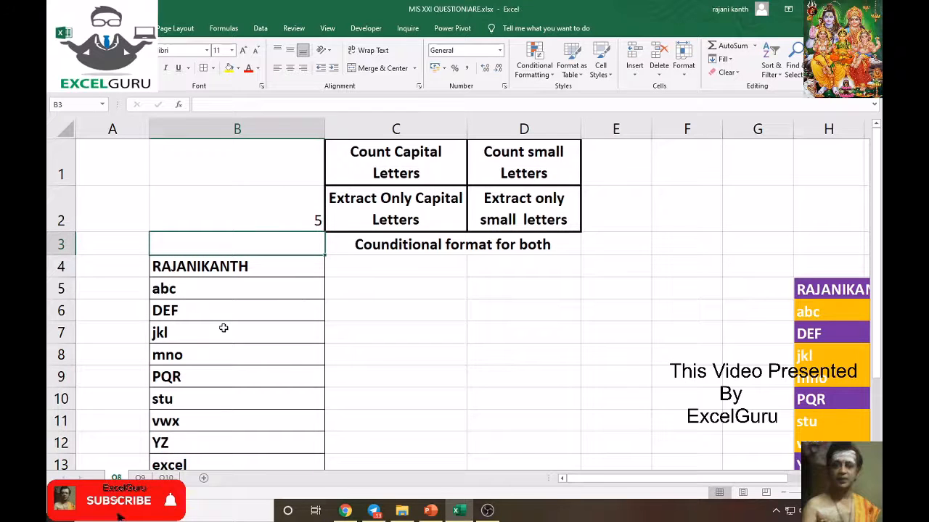
Check the uppercase entries in column B against the count calculated in B2.
click(243, 272)
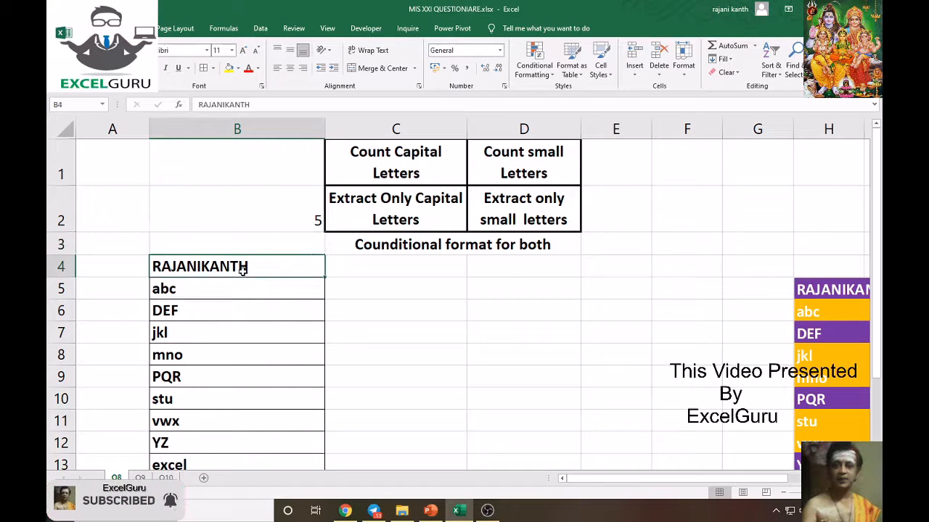
click(240, 307)
click(203, 378)
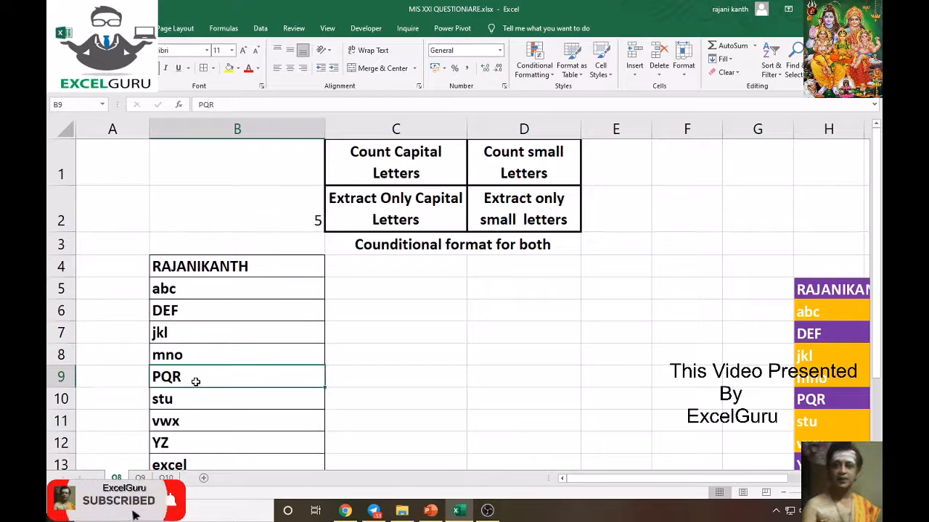
scroll(196, 380, down, 2)
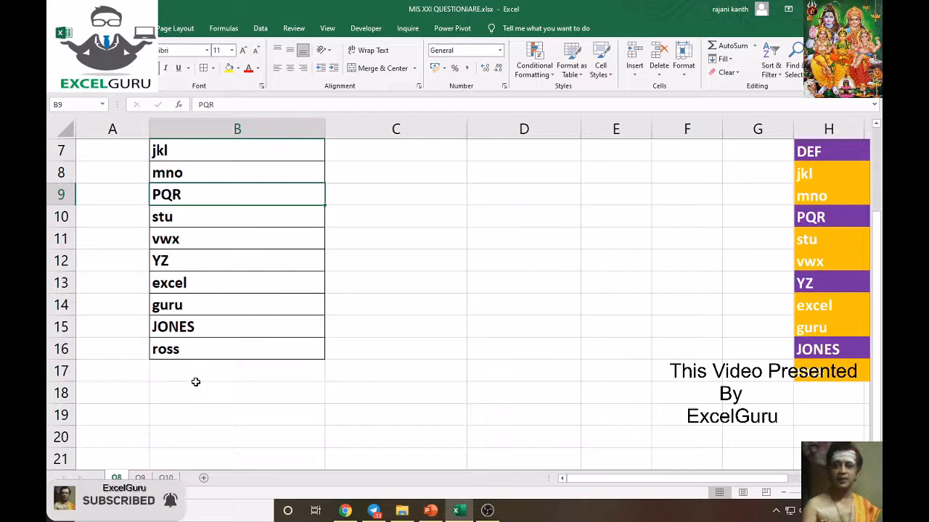
click(199, 329)
click(168, 259)
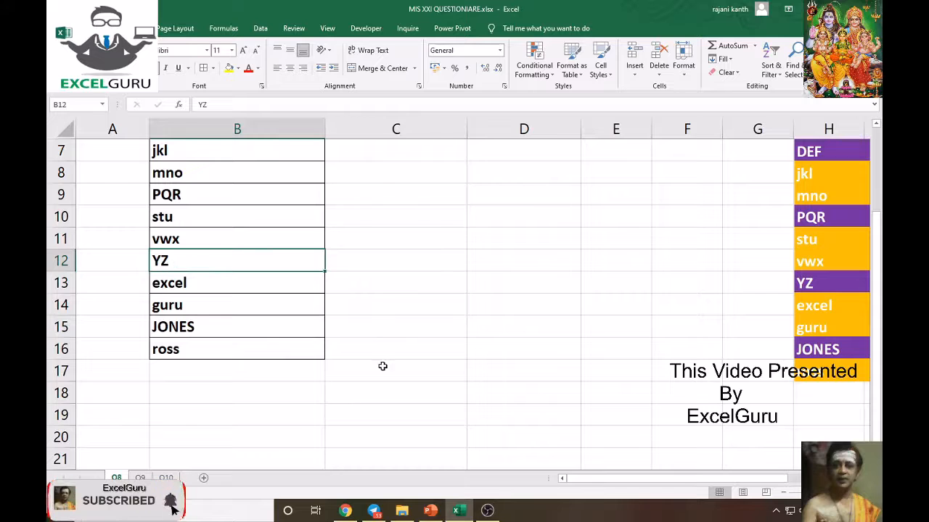
Begin the formula =INDEX($B$4:$B$16,SMALL(IF( in cell C4 to extract the uppercase entries.
scroll(377, 367, up, 2)
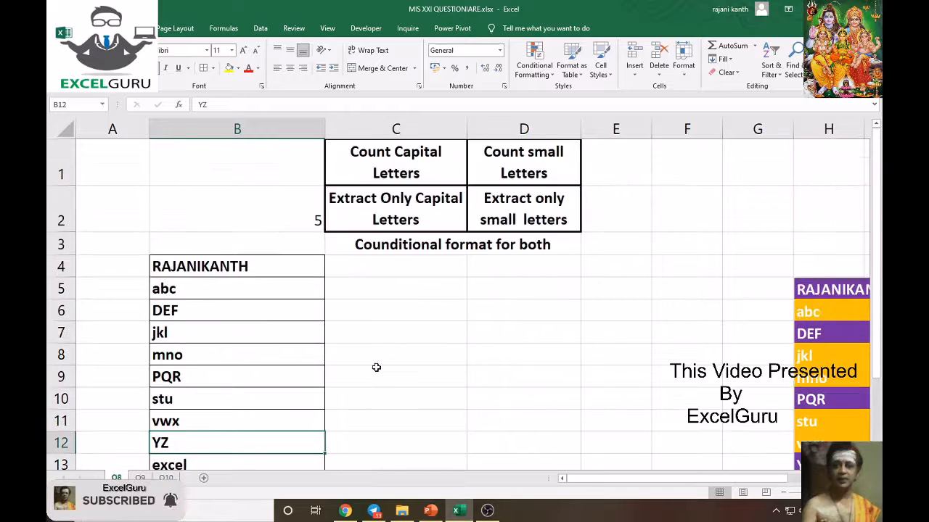
click(403, 264)
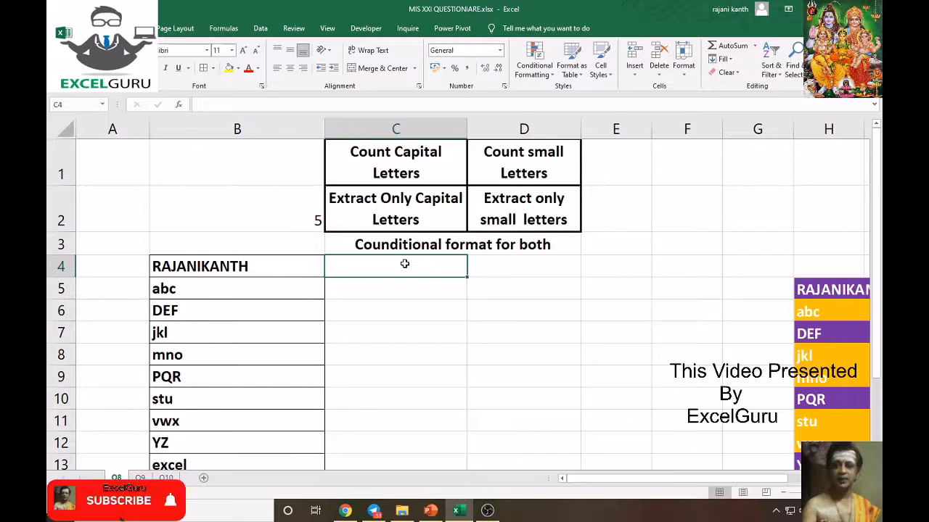
text(=ind)
key(Tab)
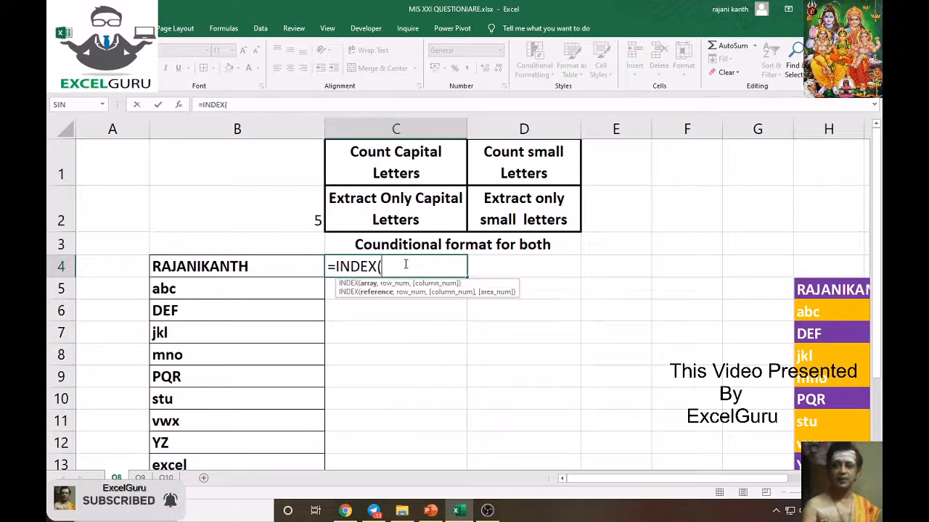
key(Left)
key(ctrl+shift+Down)
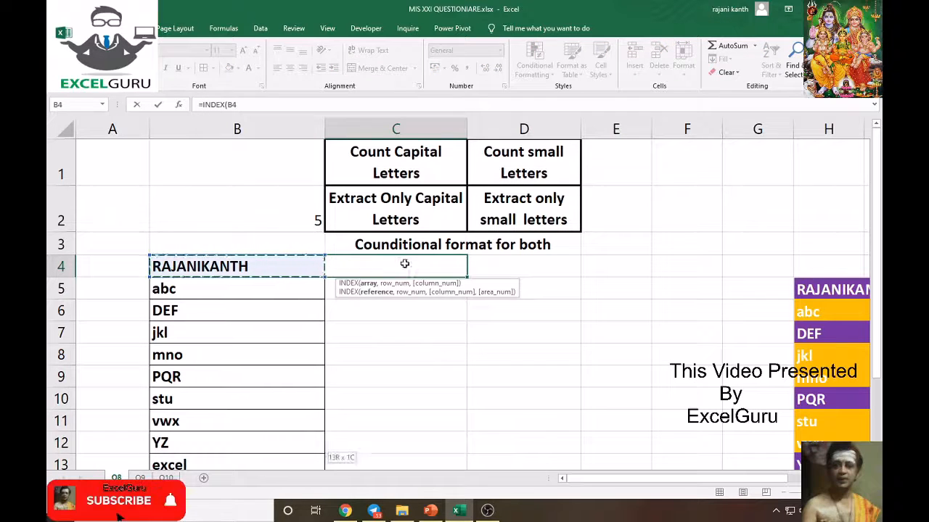
key(F4)
text(,sm)
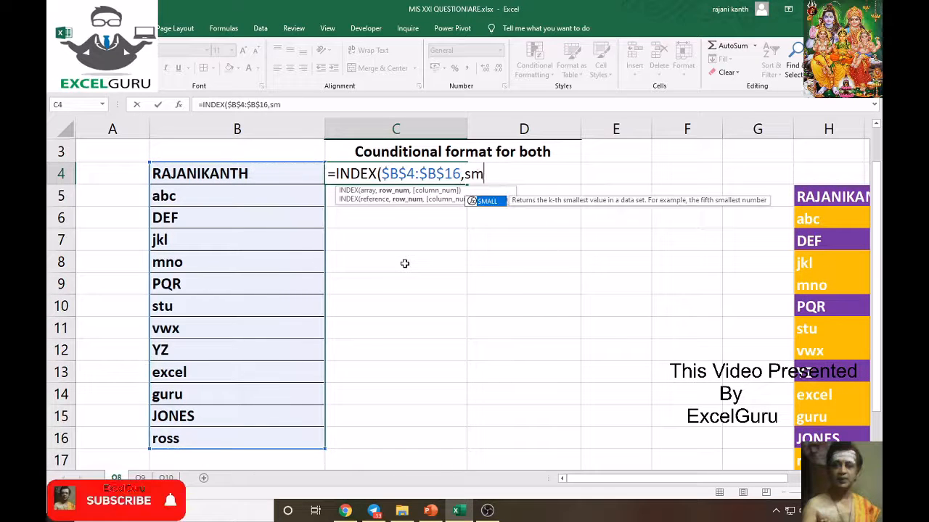
key(Tab)
text(if)
key(Tab)
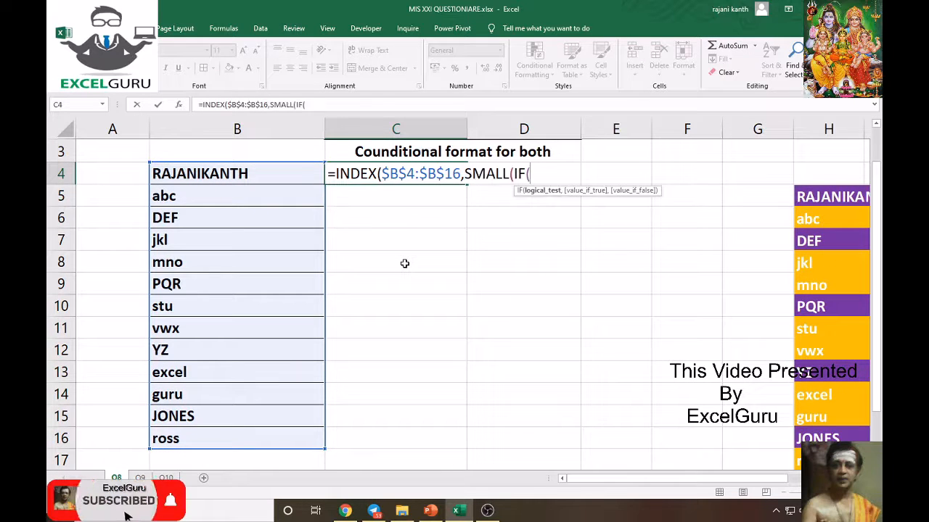
Add EXACT(UPPER($B$4:$B$16),$B$4:$B$16) as the IF logical test, preview its array, and restore the expression.
text(EXACT(UPPER($B$4:$B$16),$B$4:$B$16))
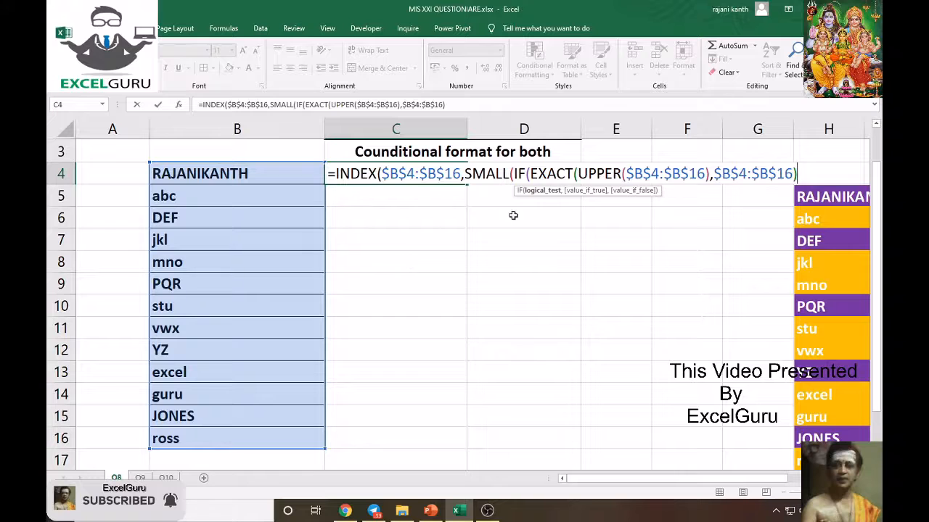
click(543, 190)
key(F9)
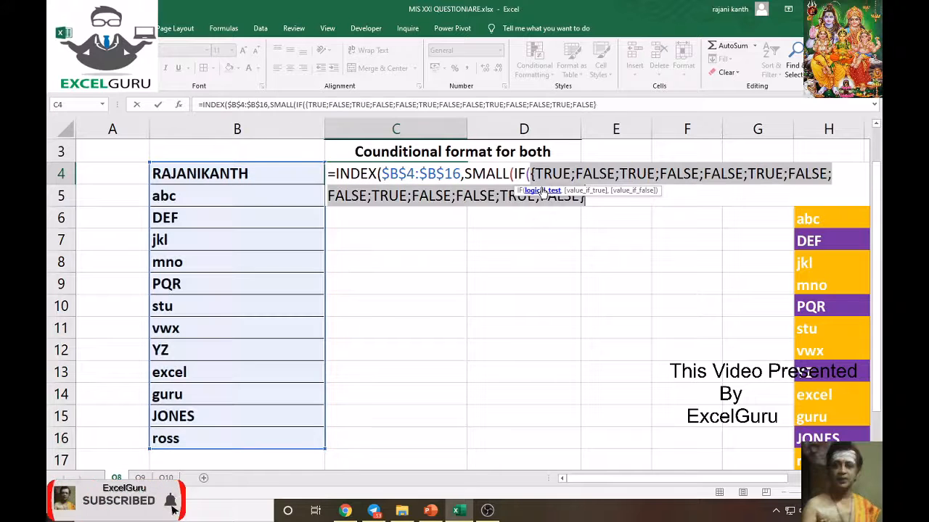
key(ctrl+z)
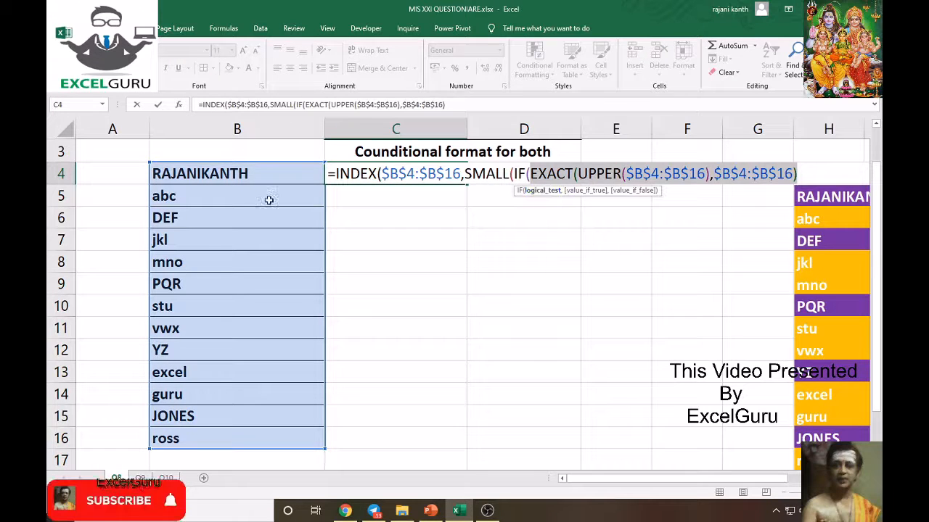
scroll(268, 201, up, 1)
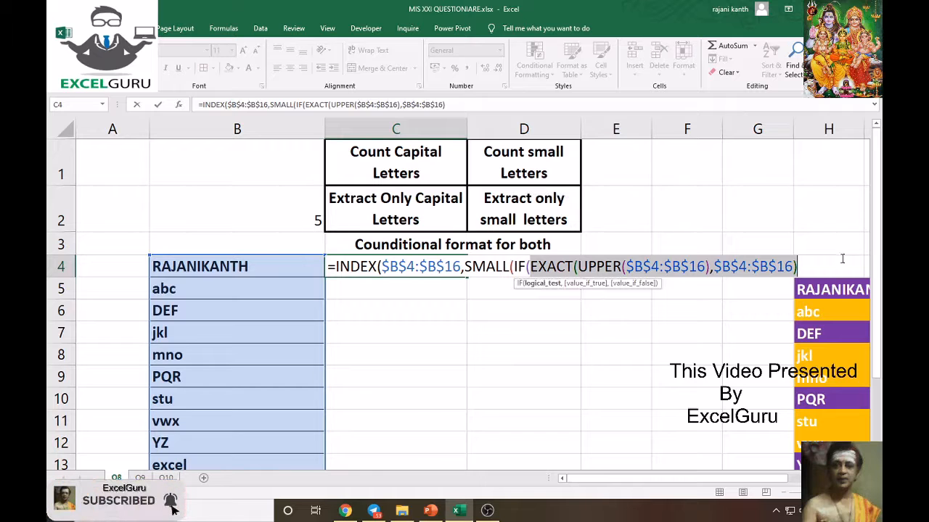
Start the IF function's value-if-true argument with ROW over the absolute range $B$4:$B$16.
click(800, 269)
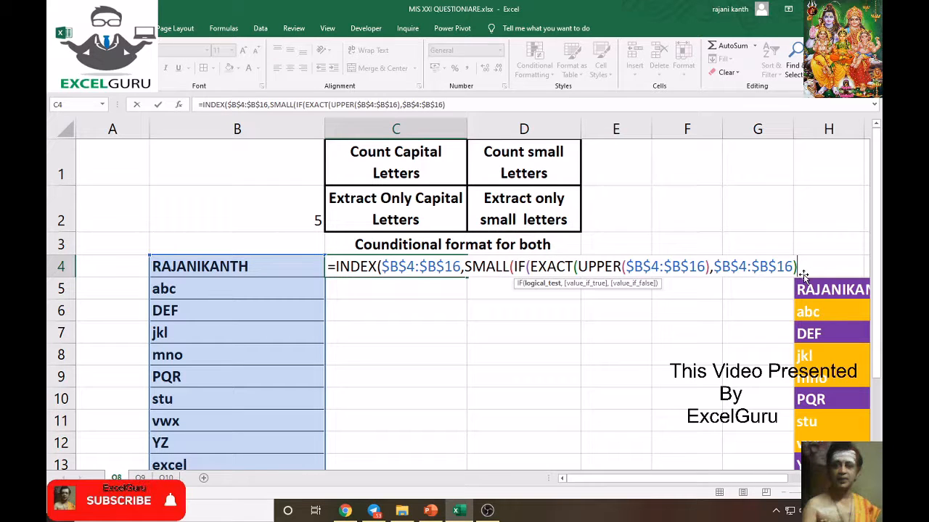
text(,row)
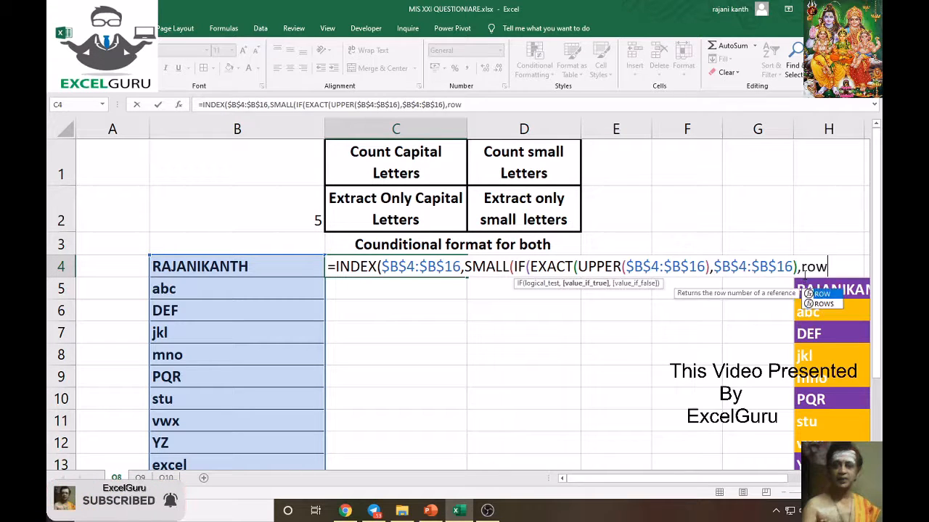
key(Tab)
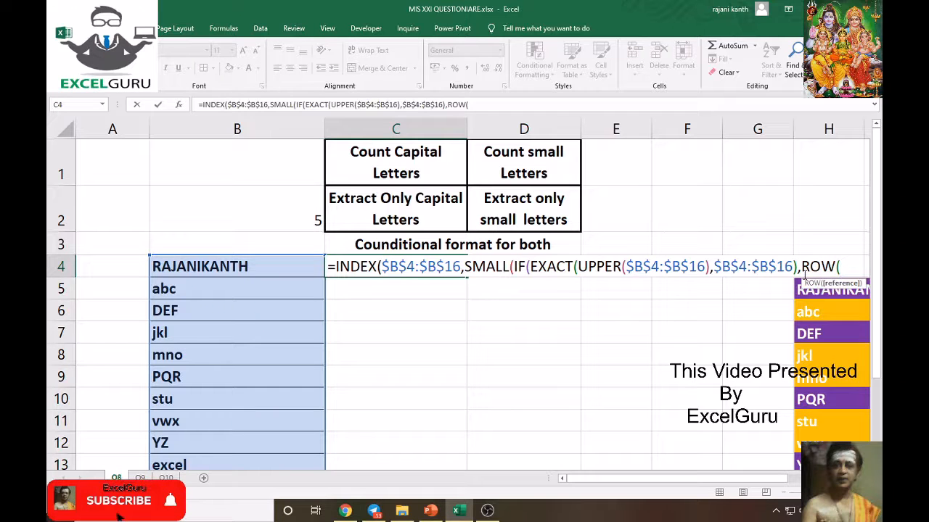
key(Left)
key(Left)
key(Right)
key(ctrl+shift+Down)
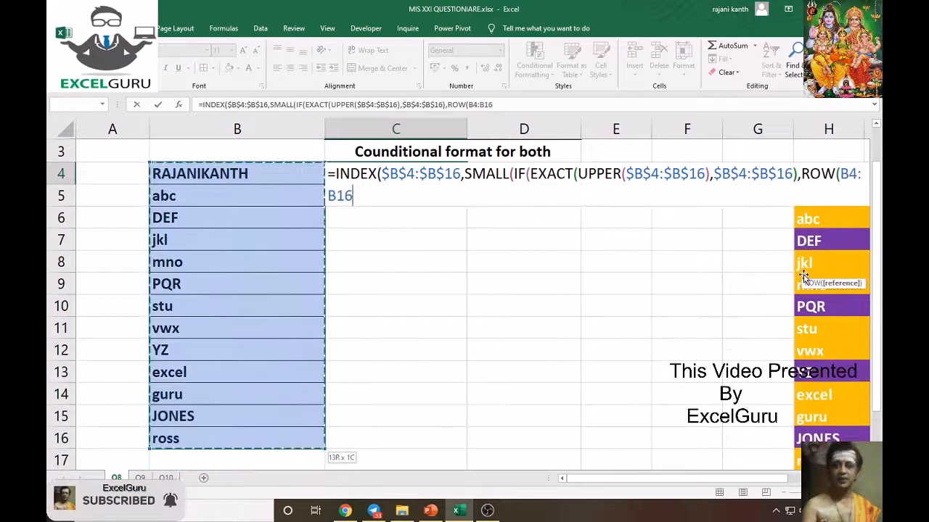
key(F4)
Subtract ROW($B$4) from the row numbers, add 1, and close the IF function.
text()-ro)
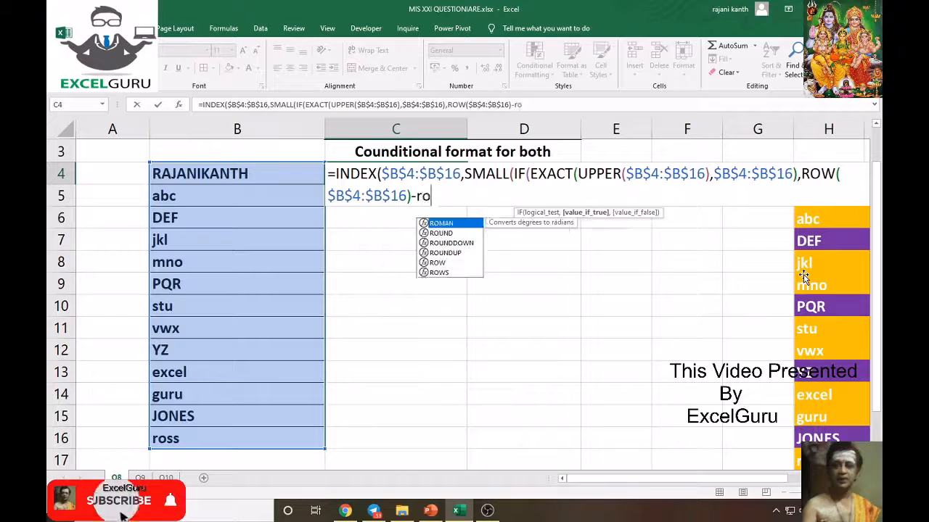
text(w()
key(Left)
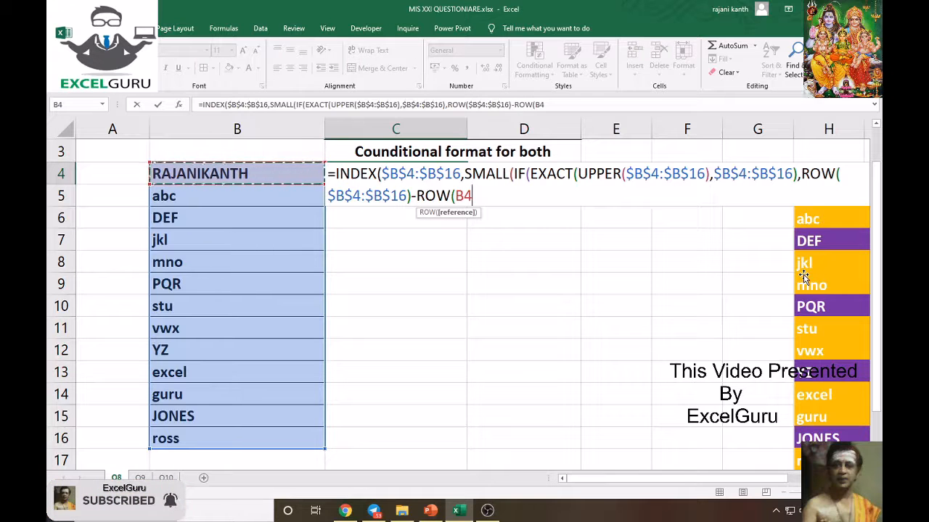
key(F4)
text())
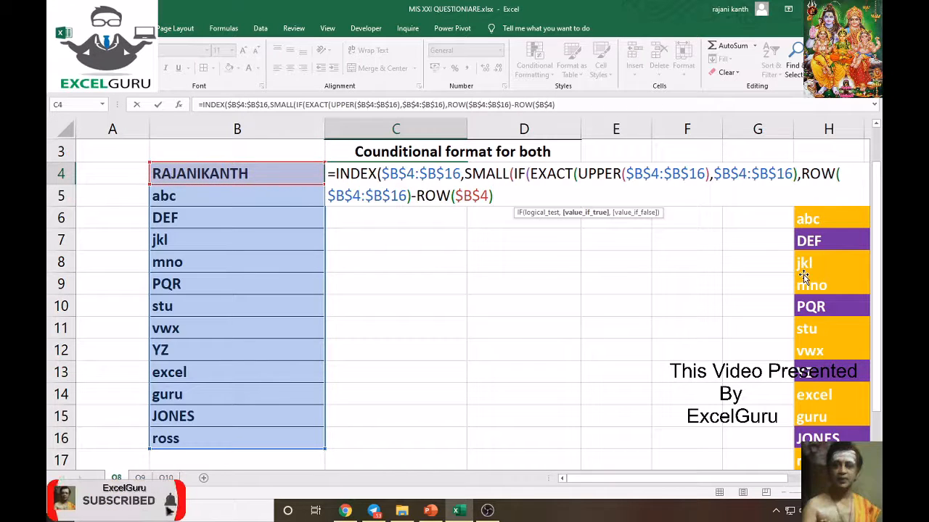
text(+1)
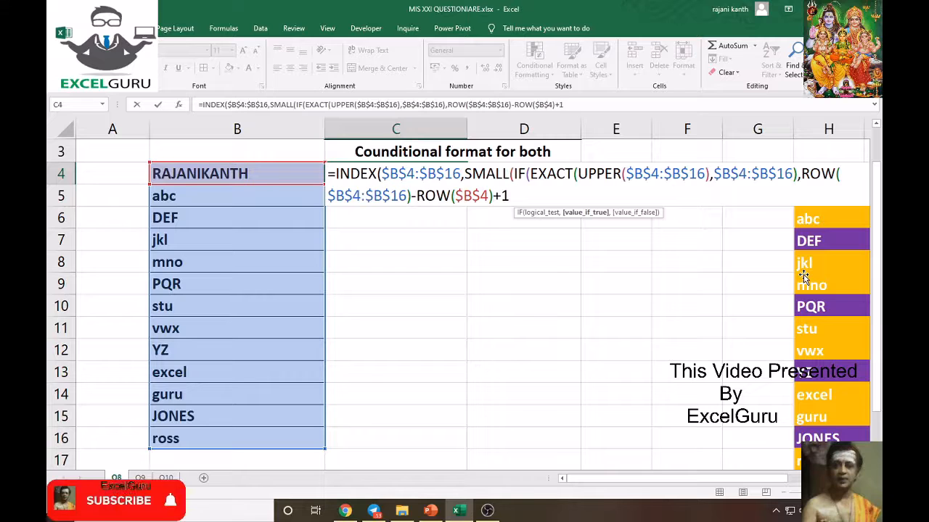
text())
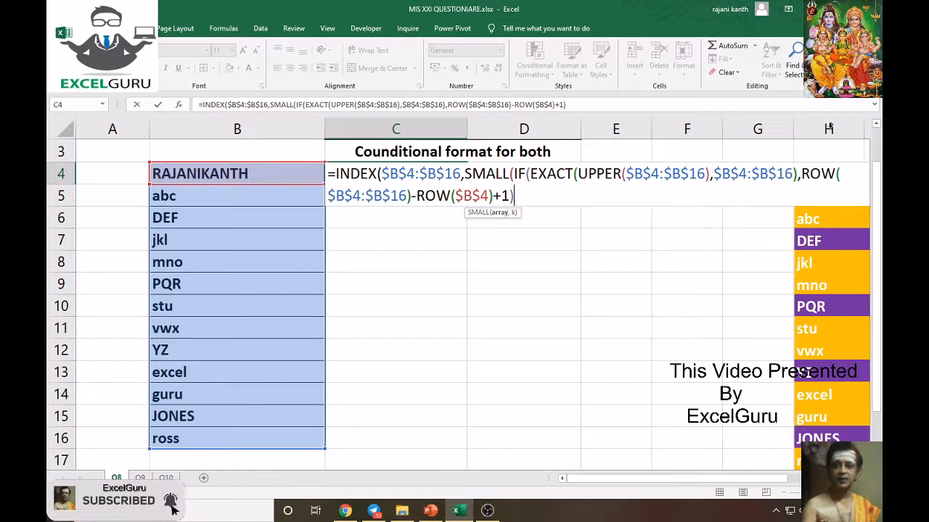
Preview the array produced by the IF function's value-if-true argument and restore the expression.
key(Left)
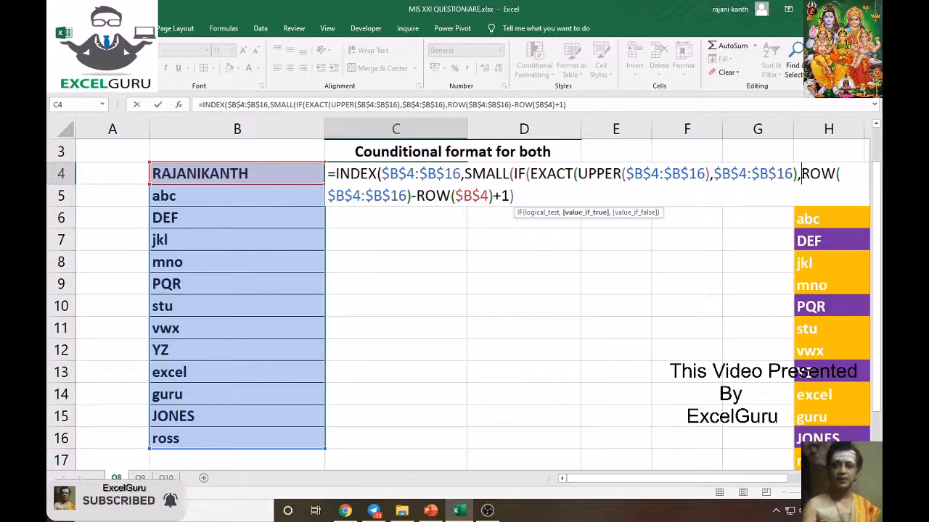
click(587, 212)
key(F9)
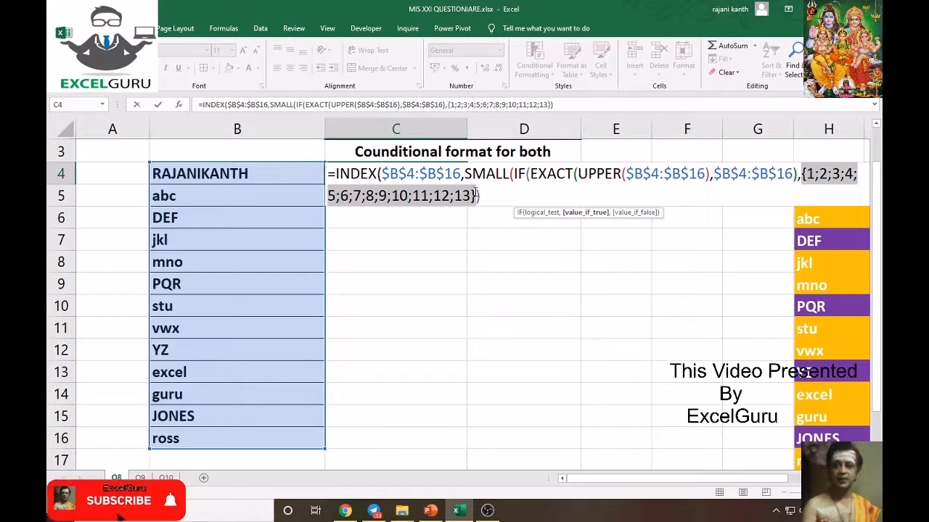
key(ctrl+z)
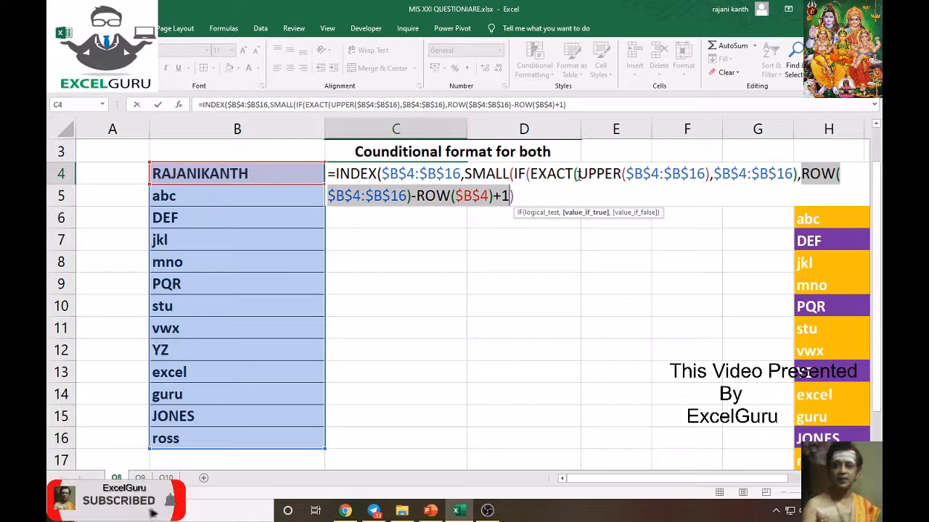
Add ROWS(C$4:C4) as the k argument of SMALL.
click(522, 190)
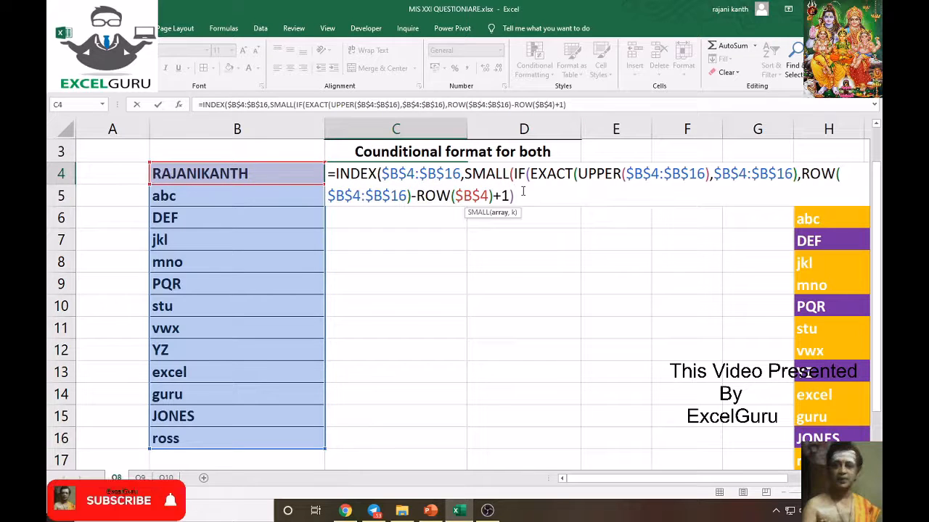
text(,rows)
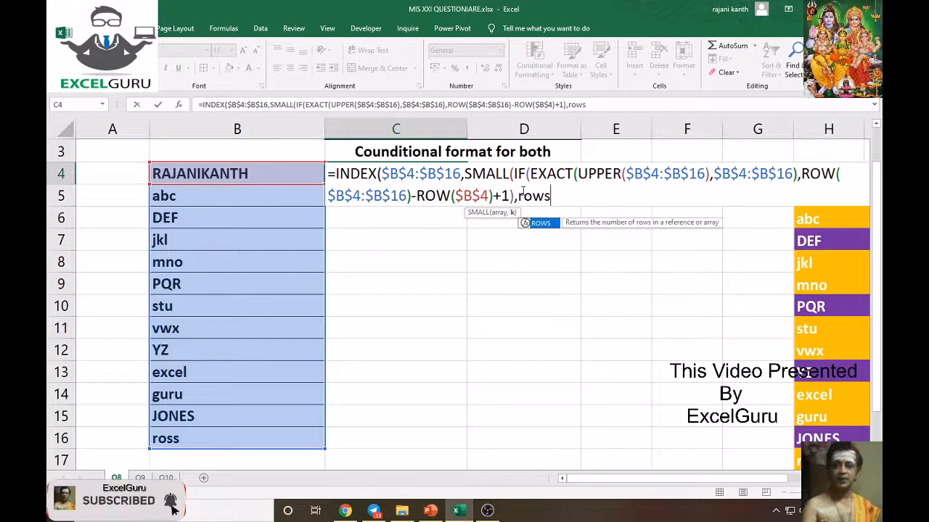
key(Tab)
text(c)
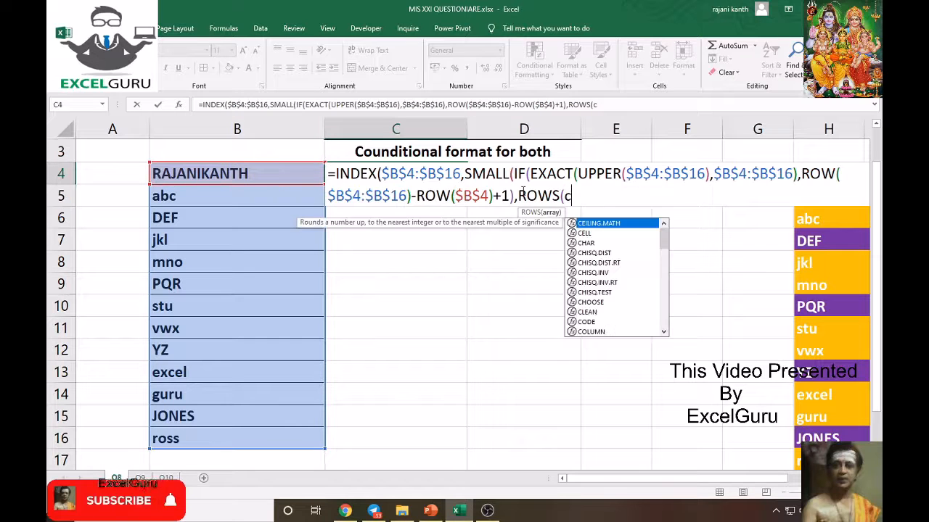
text($4:)
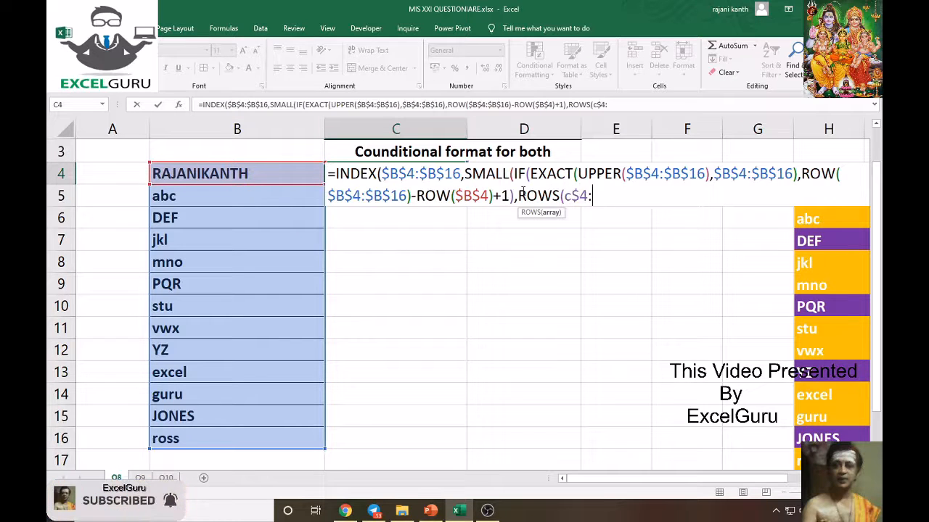
text(c4))
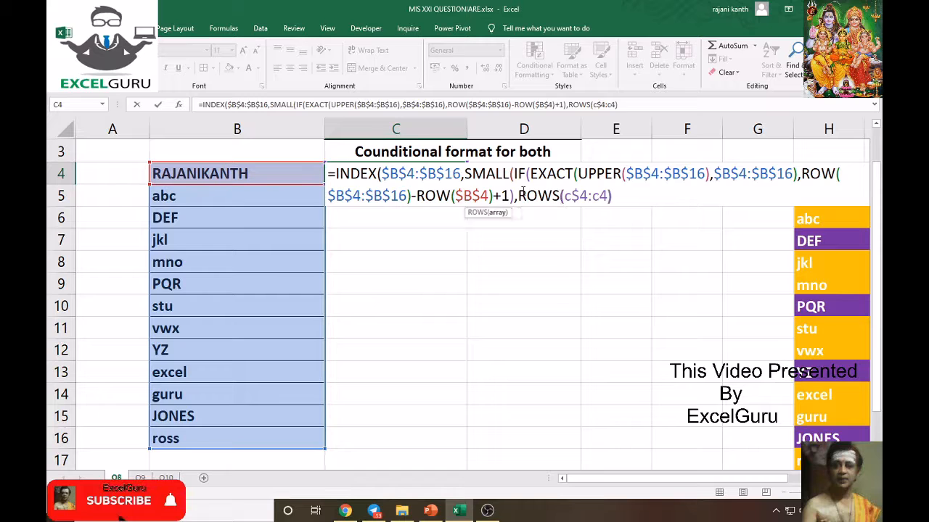
Close the SMALL and INDEX functions, commit C4 as an array formula, and fill it down through C16.
text())
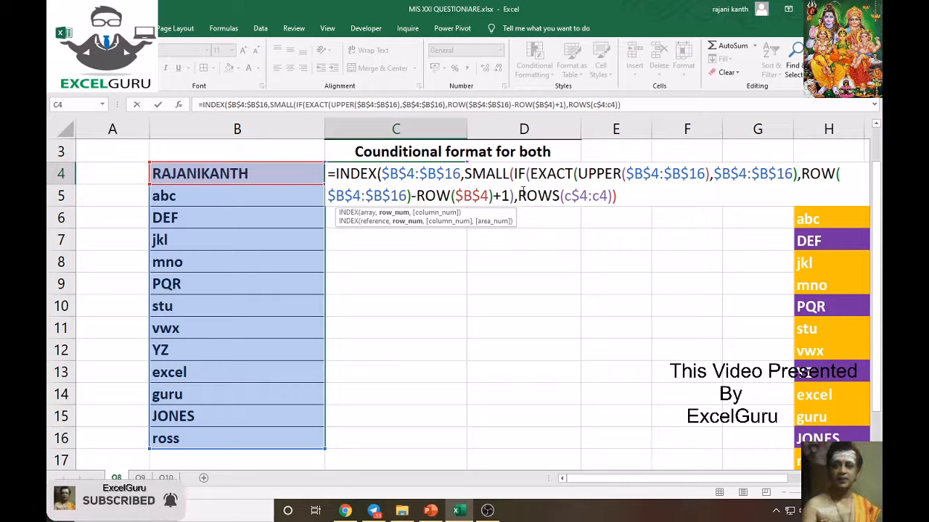
text())
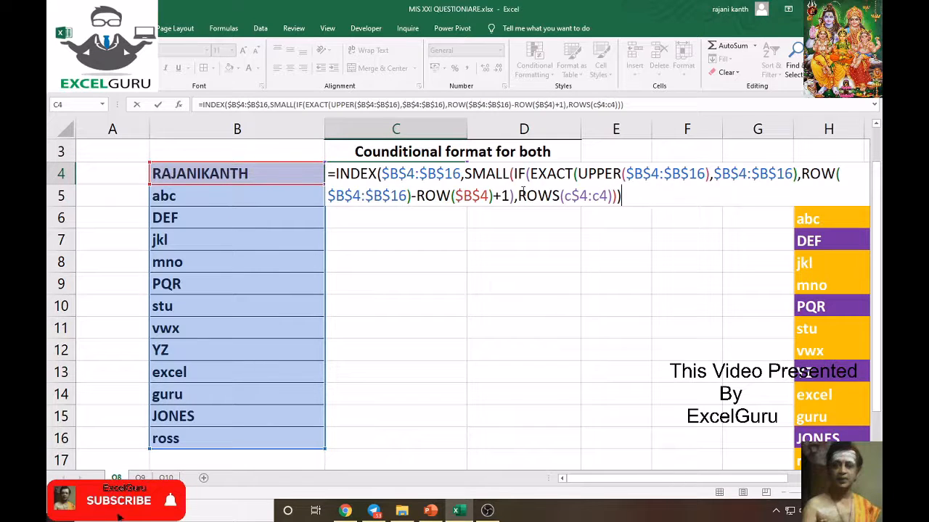
key(ctrl+shift+Return)
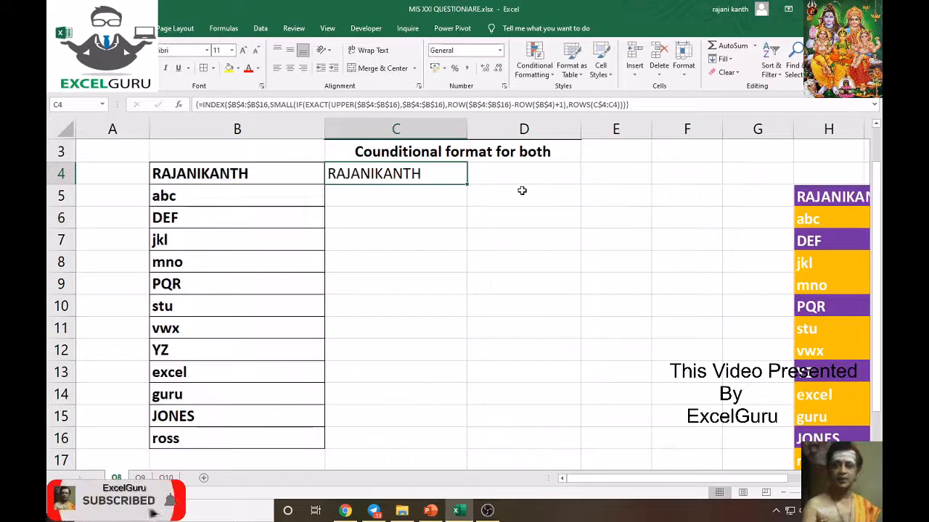
double_click(468, 183)
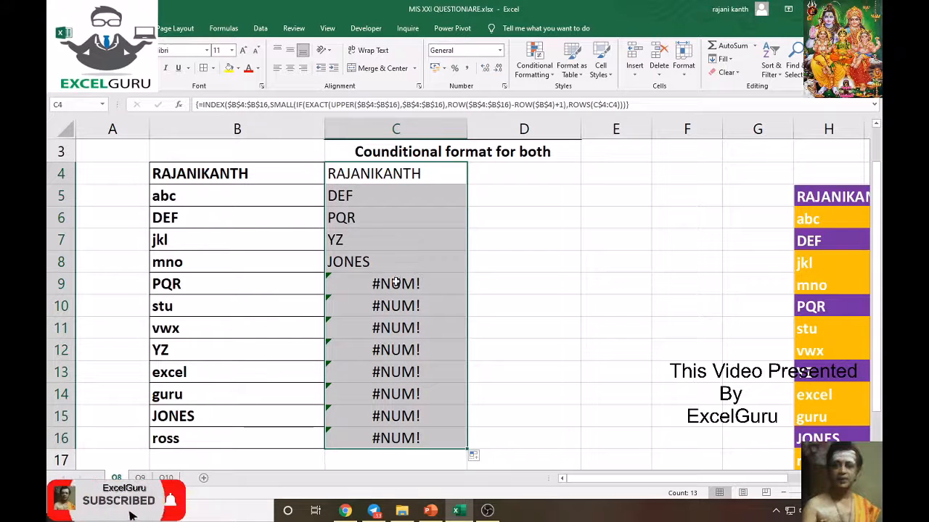
Wrap the C4 formula in IFERROR with "" as the error value and commit it as an array formula.
click(390, 174)
key(F2)
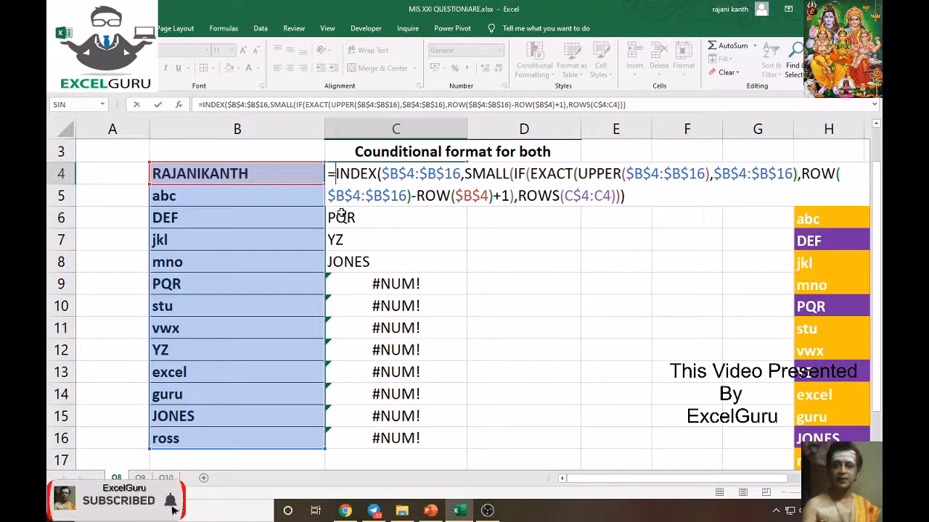
text(IF)
key(Down)
key(Tab)
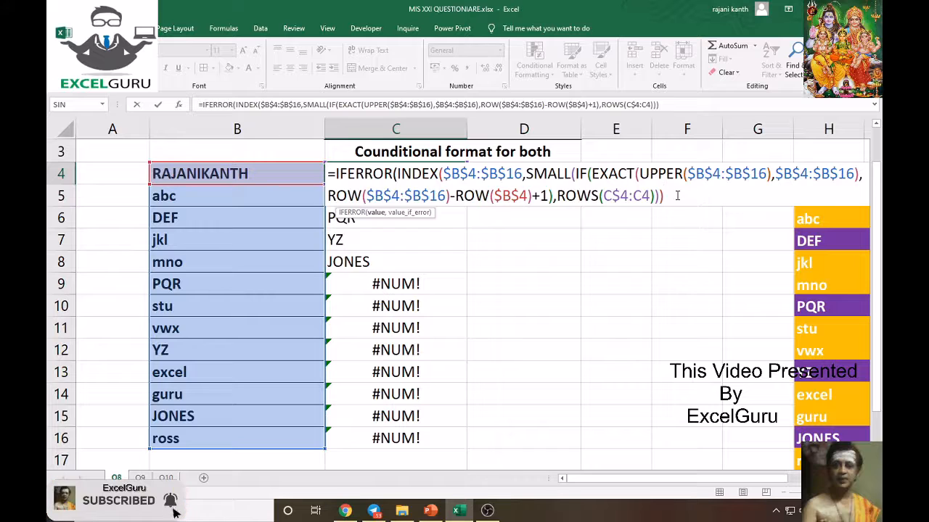
text(")
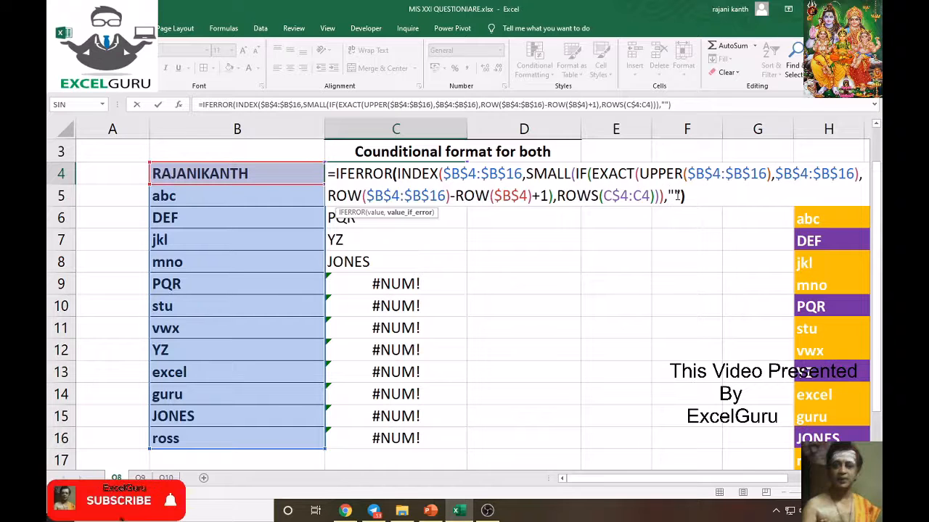
key(ctrl+shift+Return)
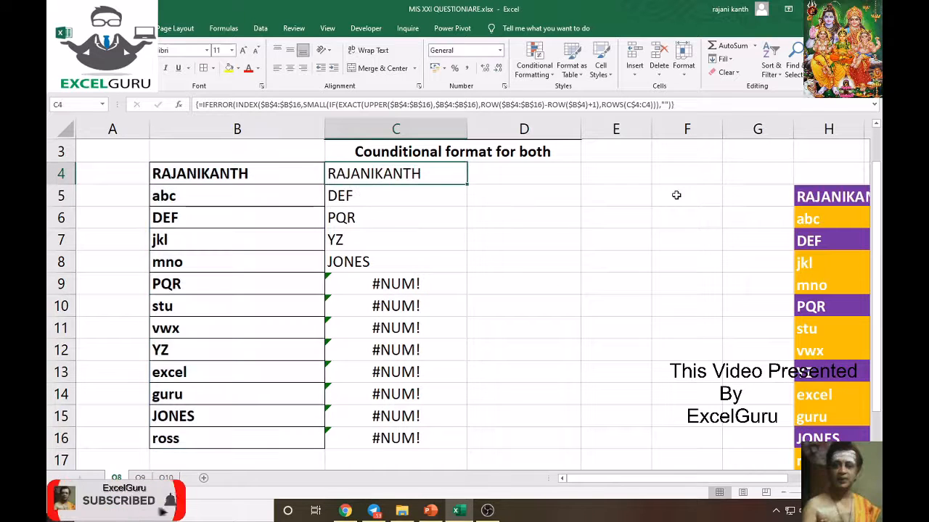
Fill the IFERROR array formula from C4 down through C16.
double_click(469, 185)
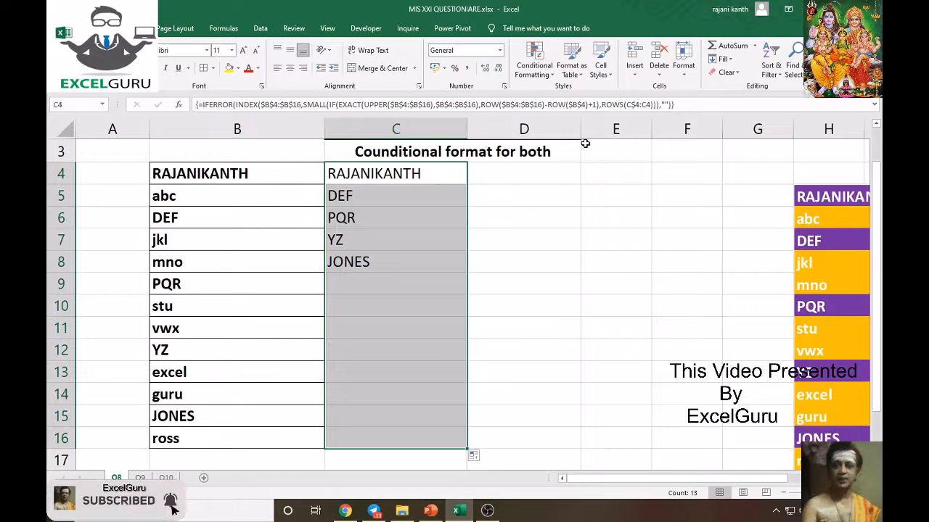
scroll(483, 200, up, 1)
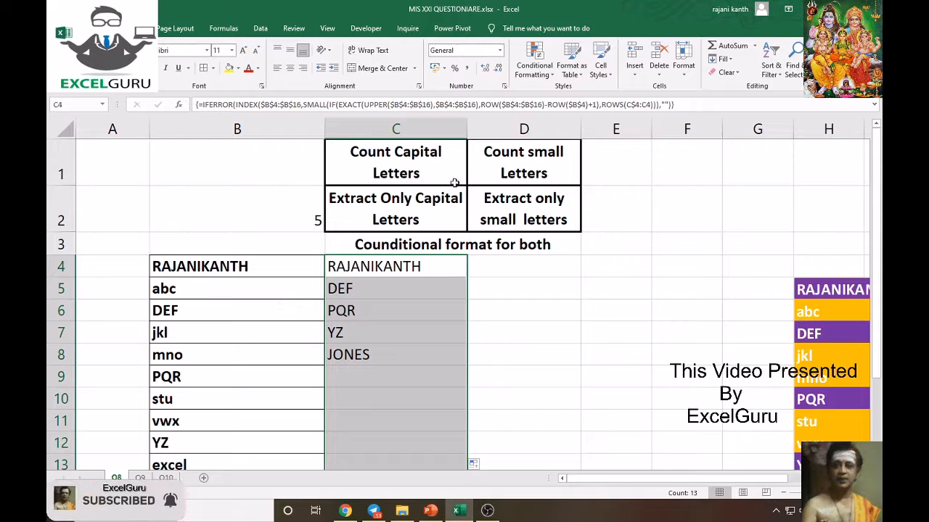
Reuse the EXACT(UPPER($B$4:$B$16),$B$4:$B$16) expression from B2 to begin a formula in E1.
click(282, 213)
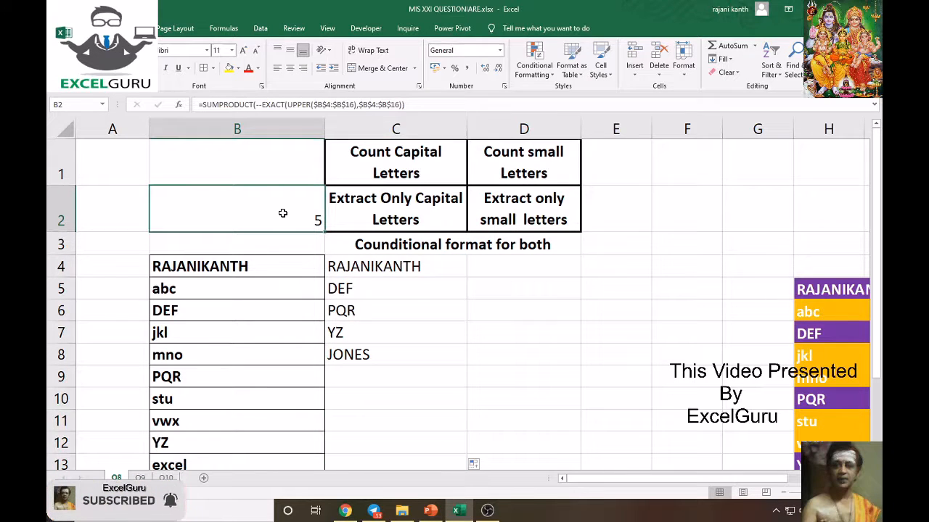
double_click(282, 213)
key(Escape)
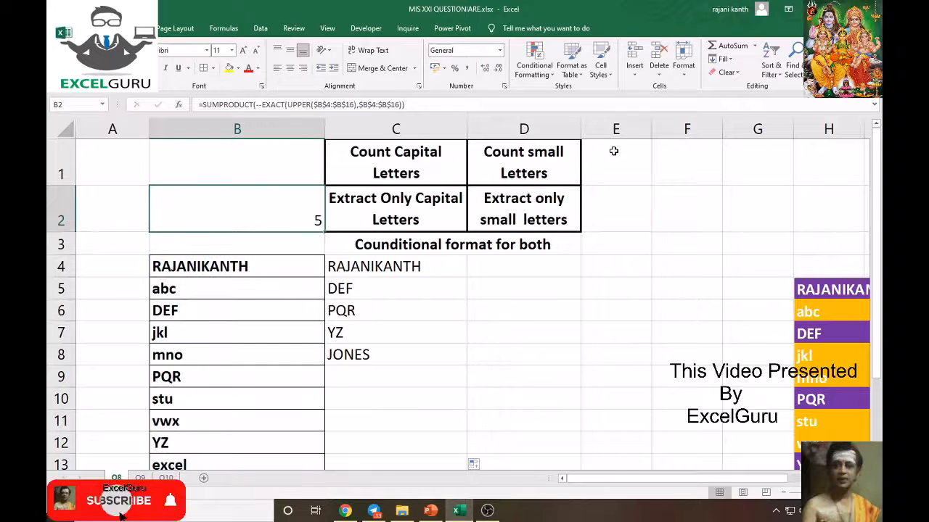
click(613, 151)
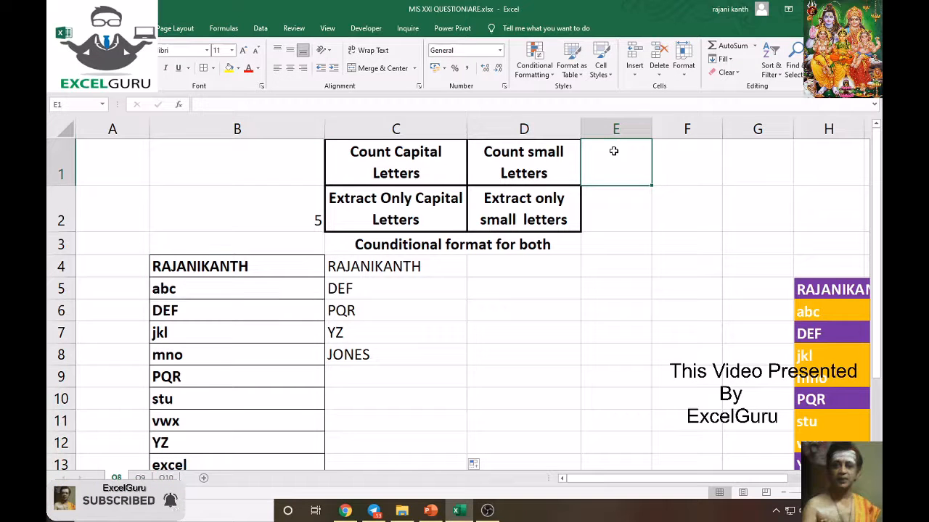
text(=)
text(EXACT(UPPER($B$4:$B$16),$B$4:$B$16))
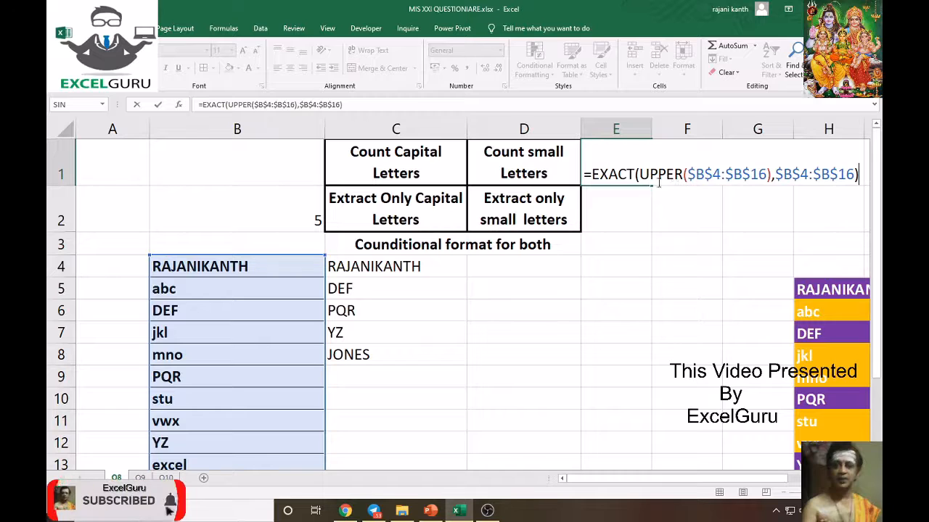
Replace UPPER with LOWER inside the EXACT function of the E1 formula.
click(683, 175)
key(BackSpace)
key(BackSpace)
key(BackSpace)
key(BackSpace)
key(BackSpace)
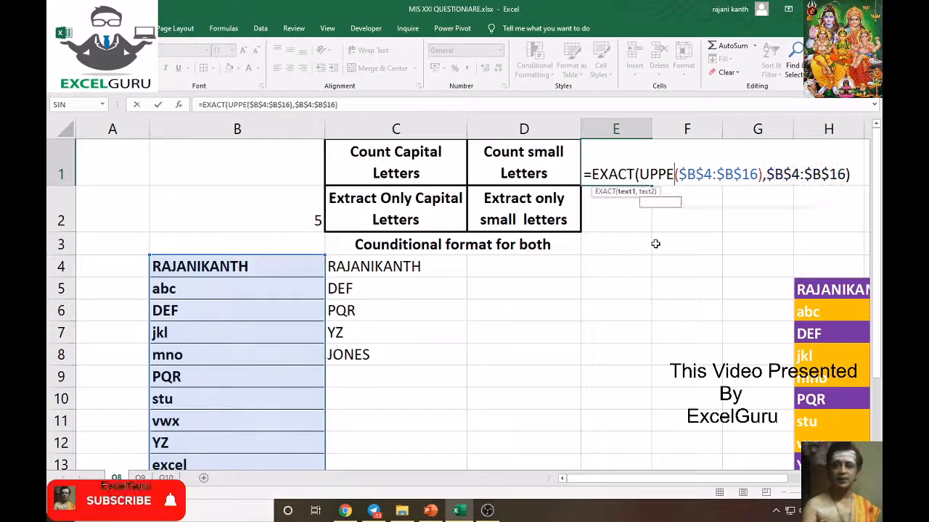
text(lower)
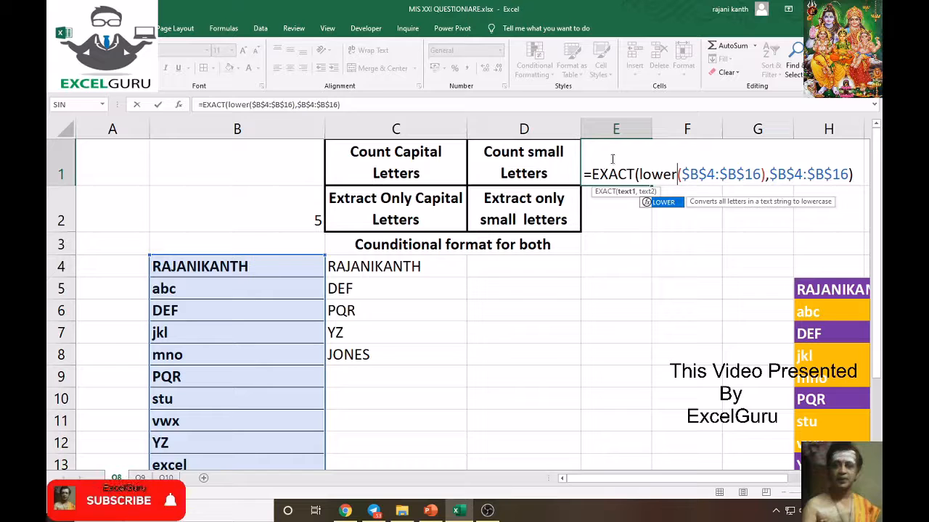
Wrap the EXACT expression in E1 in SUMPRODUCT with a double minus in front of it and commit the formula.
click(593, 175)
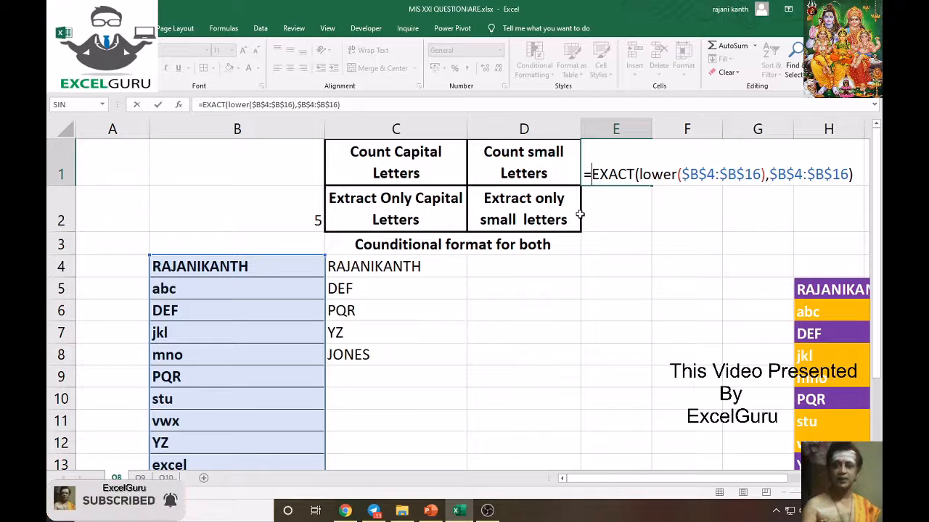
text(sumpro)
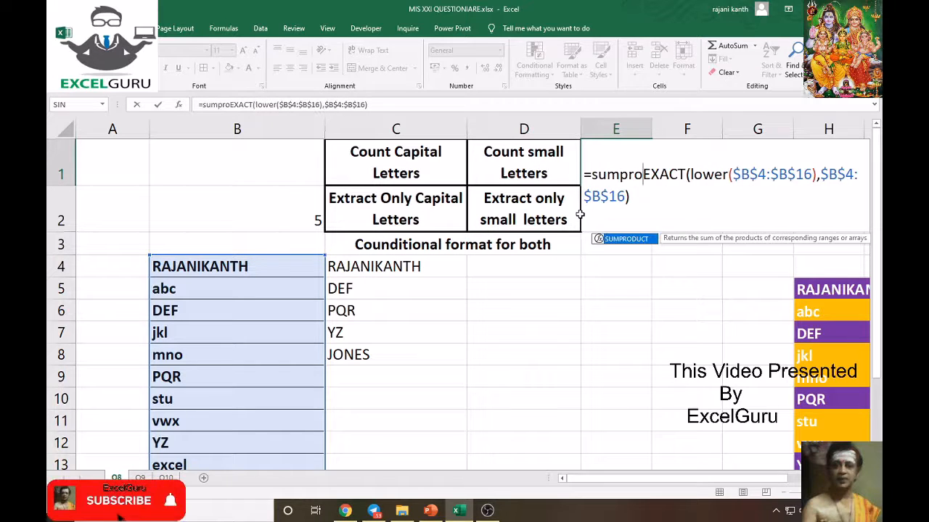
key(Tab)
text(--)
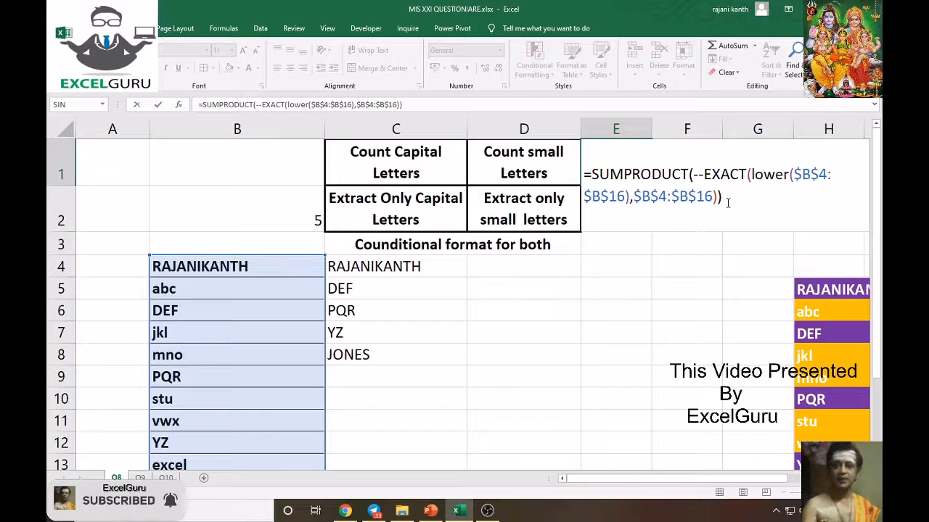
key(Return)
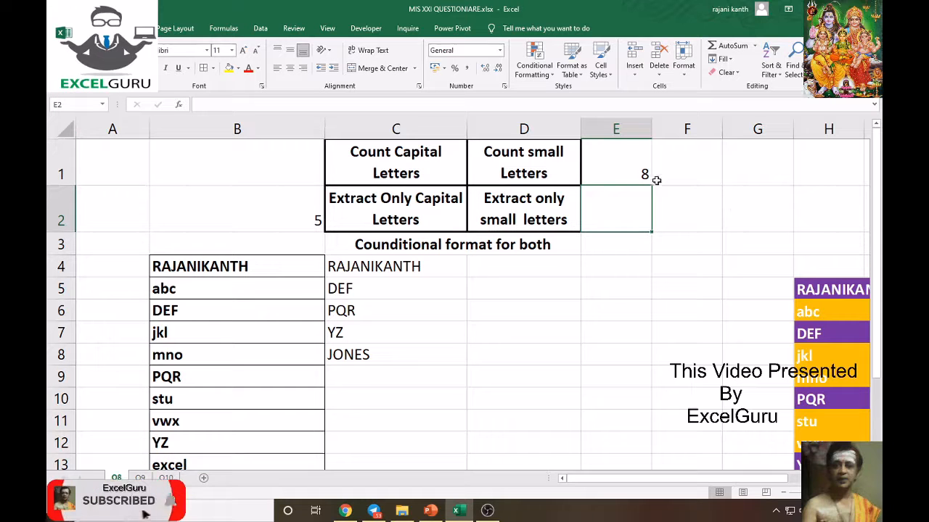
Examine the EXACT(LOWER(...)) part of the SUMPRODUCT formula in E1 and leave the cell without editing it.
click(621, 172)
key(F2)
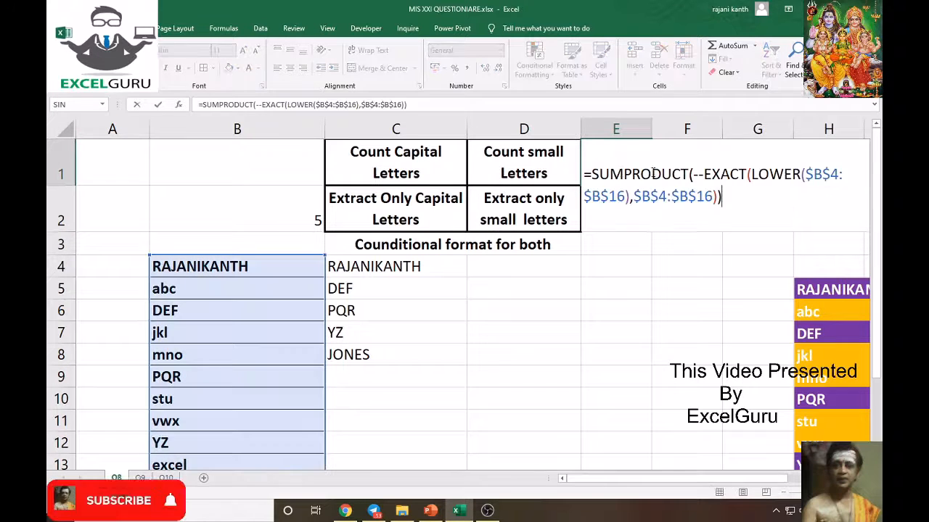
click(701, 174)
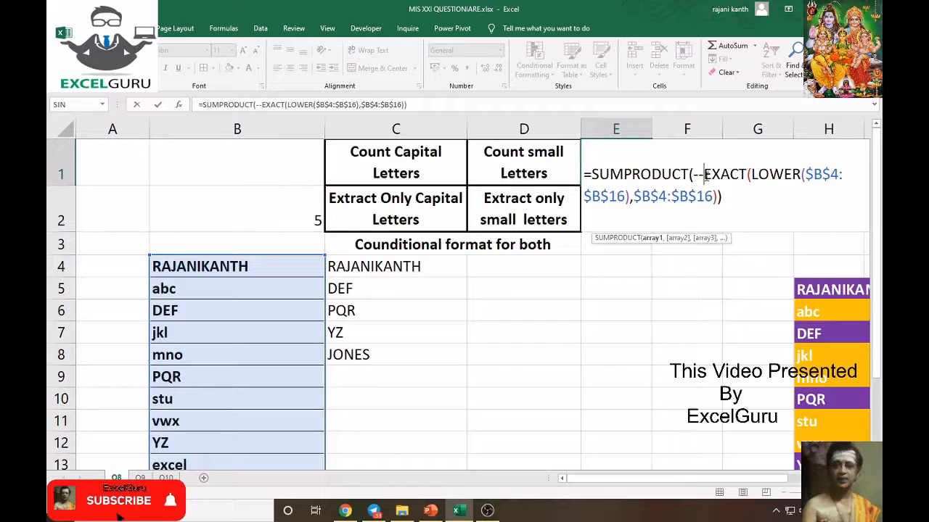
click(652, 238)
drag(703, 174, 720, 197)
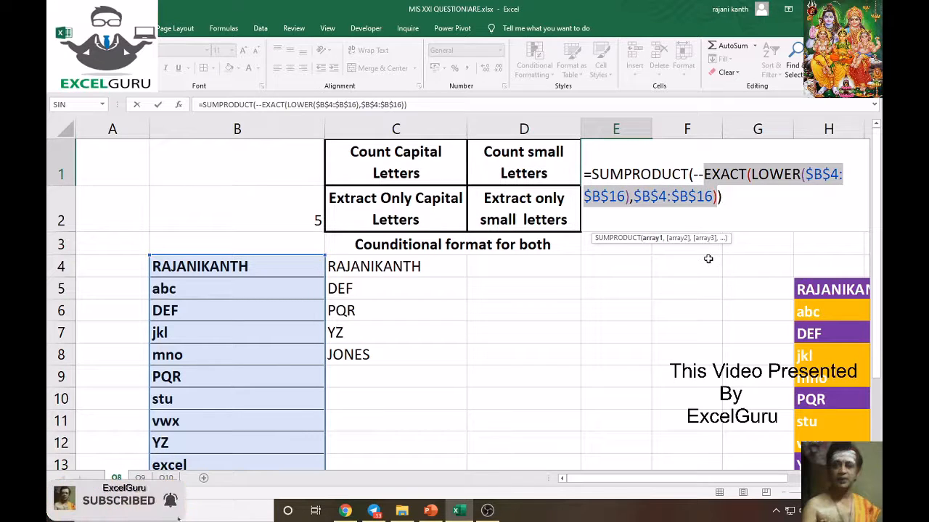
key(Escape)
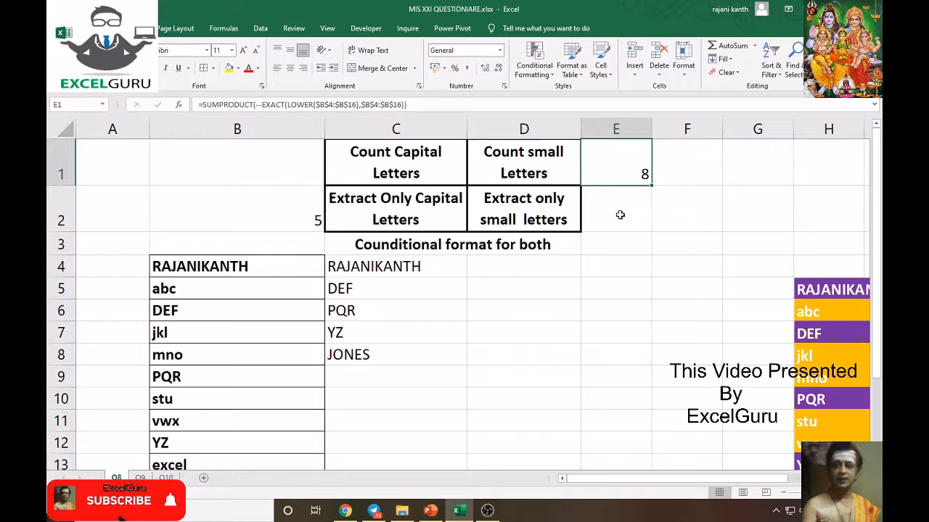
click(518, 266)
text(=)
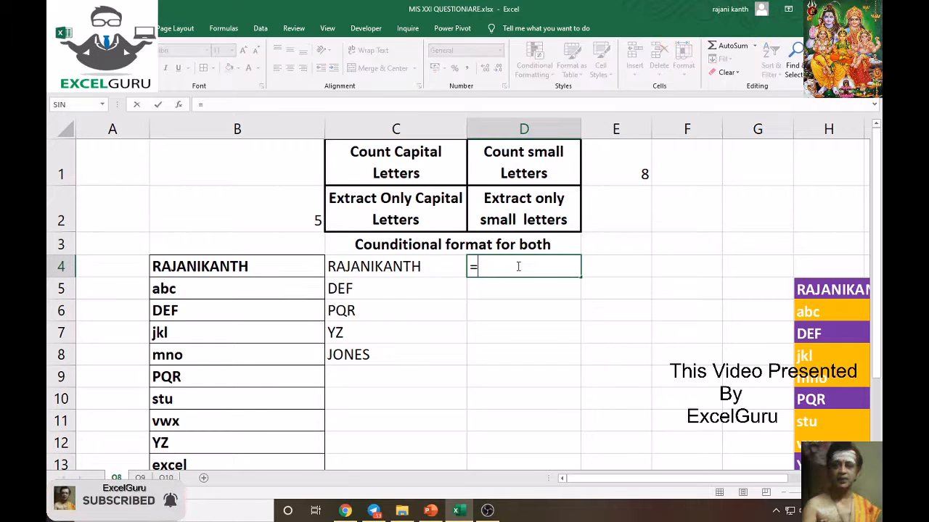
key(Escape)
Recommit the C4 extraction formula as an array formula and fill it right into D4.
key(Left)
key(F2)
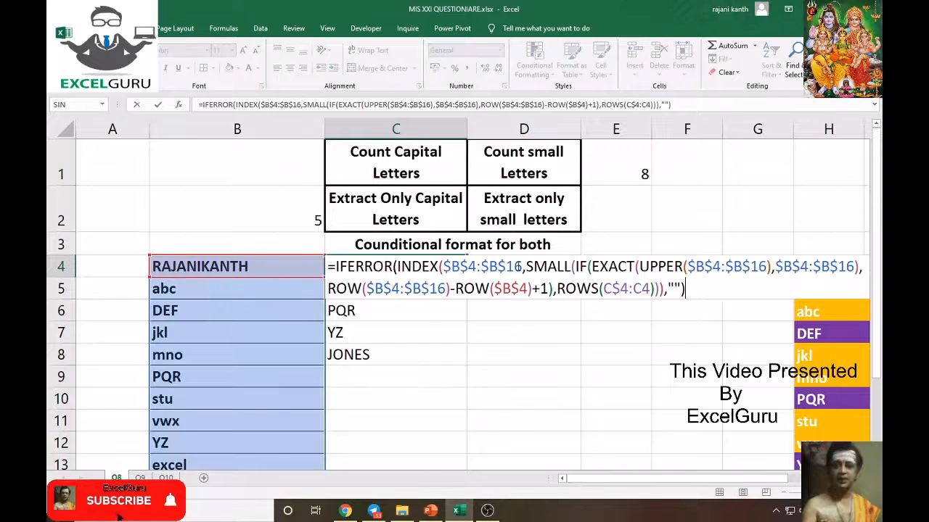
key(ctrl+shift+Return)
click(517, 266)
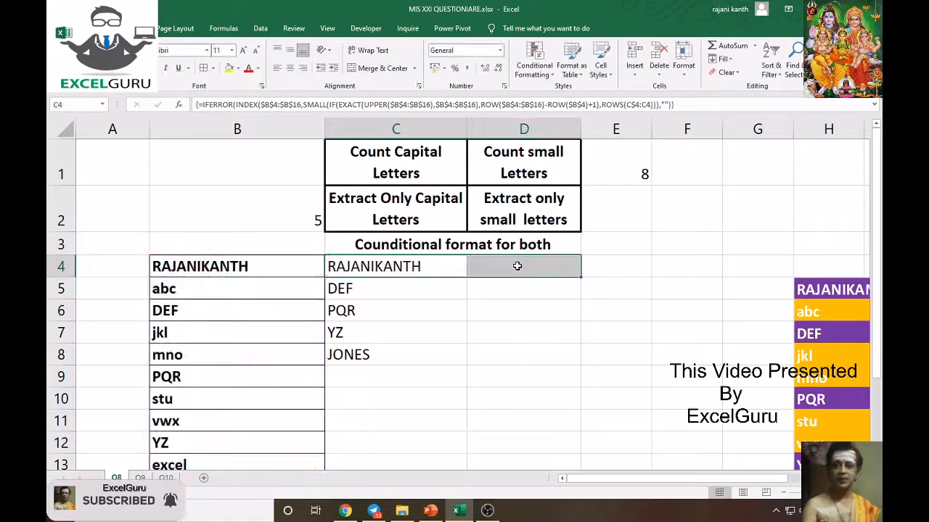
key(ctrl+r)
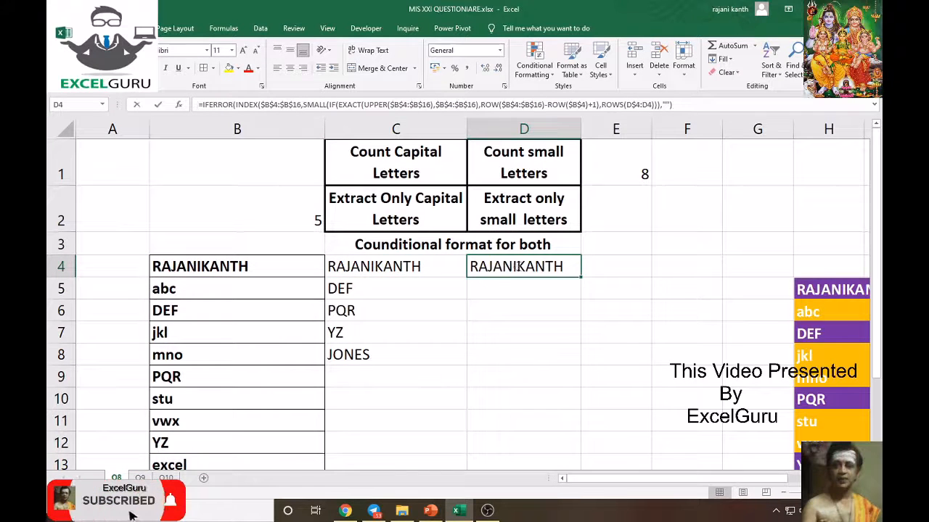
Replace UPPER with LOWER in the D4 extraction formula and commit it as an array formula.
key(F2)
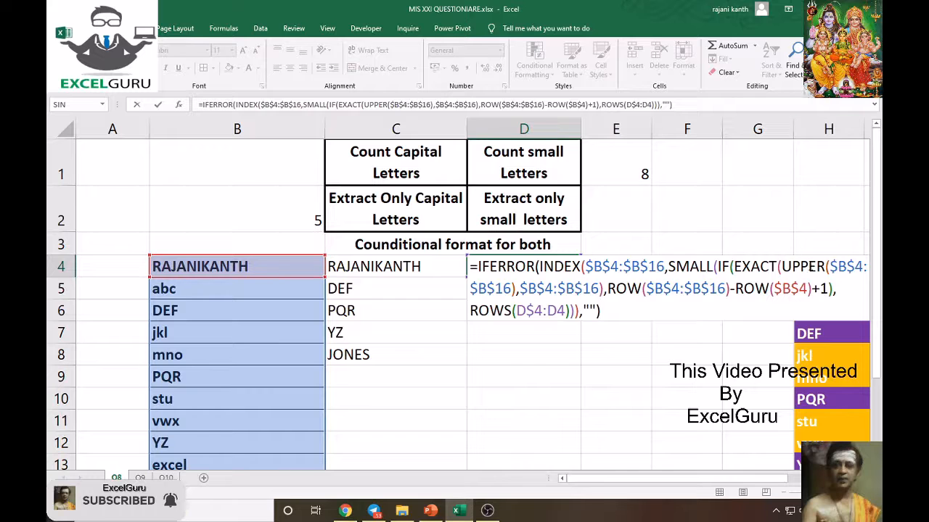
click(826, 266)
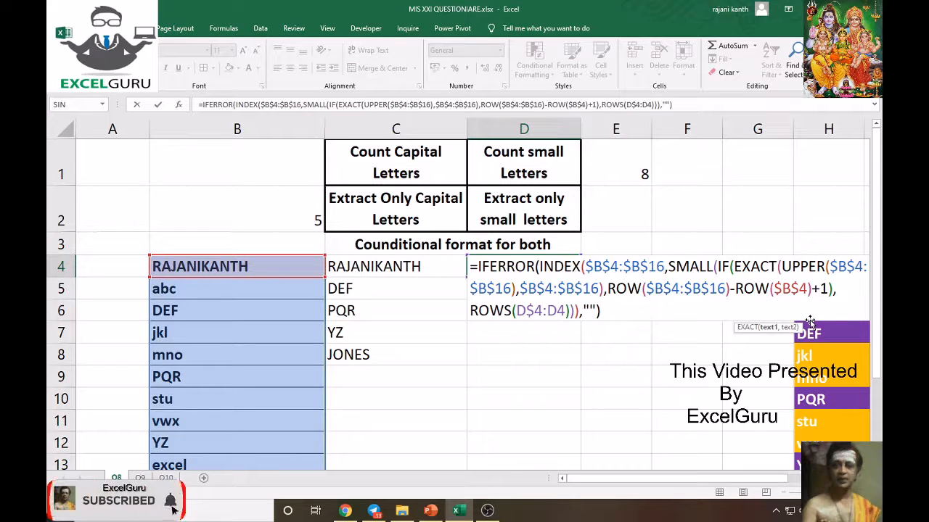
key(BackSpace)
key(BackSpace)
key(BackSpace)
key(BackSpace)
key(BackSpace)
text(lower)
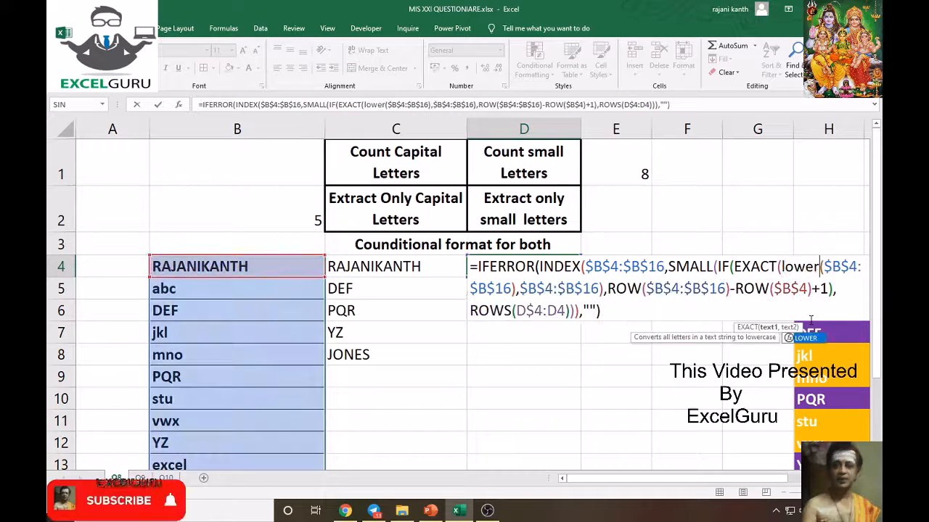
key(ctrl+shift+Return)
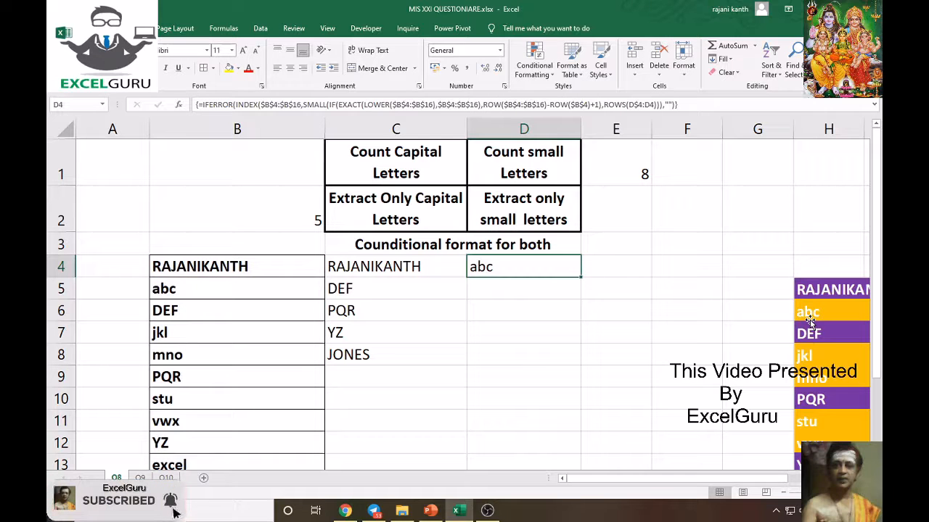
Fill the D4 formula down through D16 and move the coloured reference picture up to row 3, starting in column G.
double_click(581, 276)
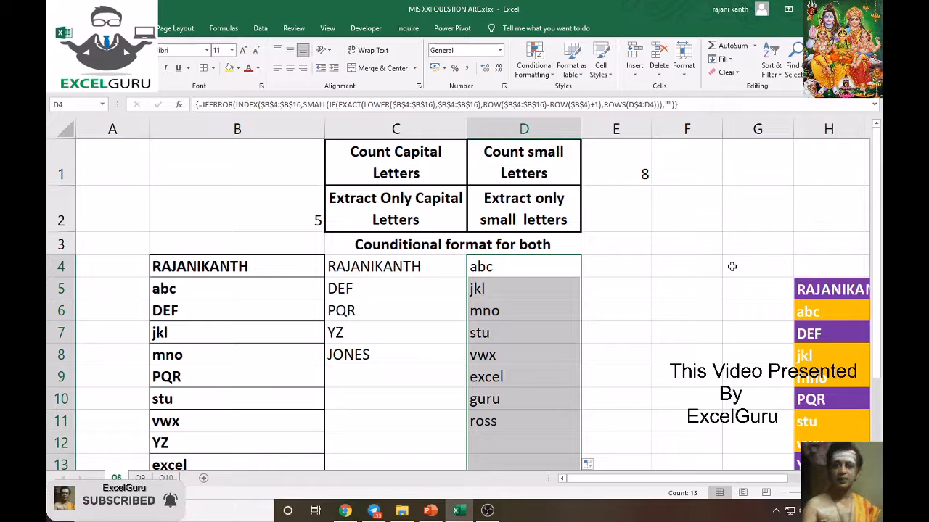
click(637, 267)
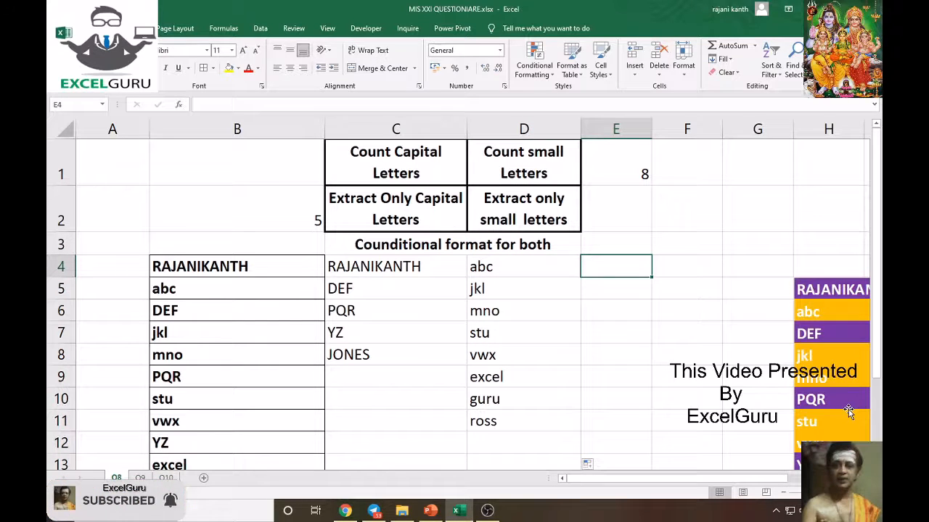
drag(800, 286, 752, 240)
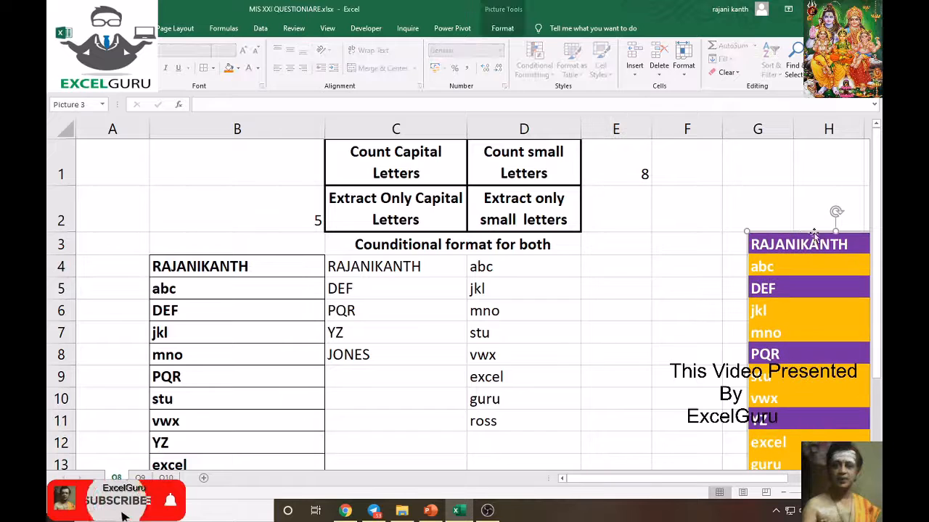
Start a test formula in E4 with UPPER(B4),B4 and a closing parenthesis.
click(605, 265)
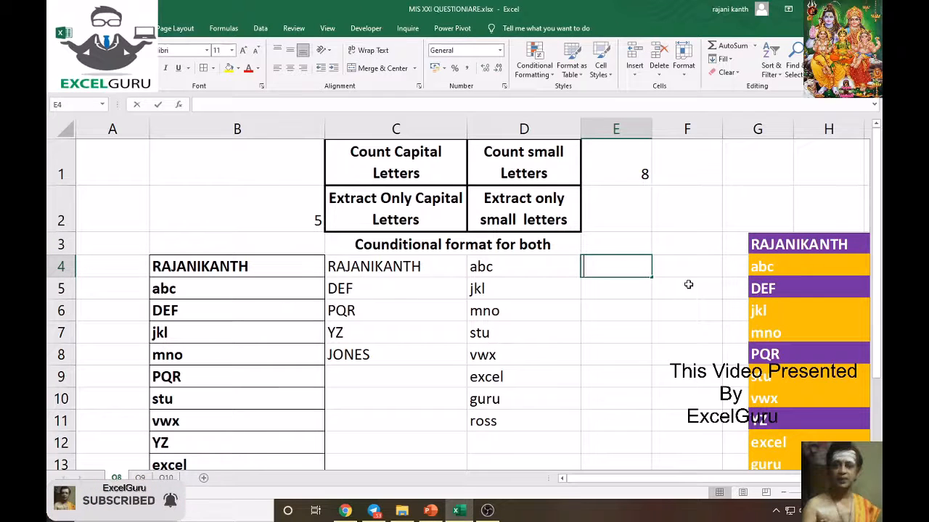
text(=upp)
key(Tab)
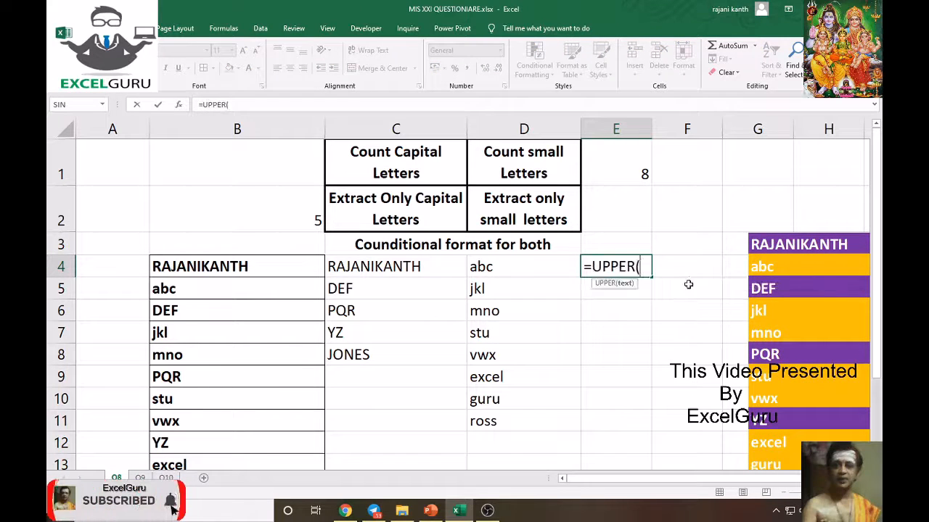
key(Left)
key(Left)
key(Left)
key(Left)
key(Right)
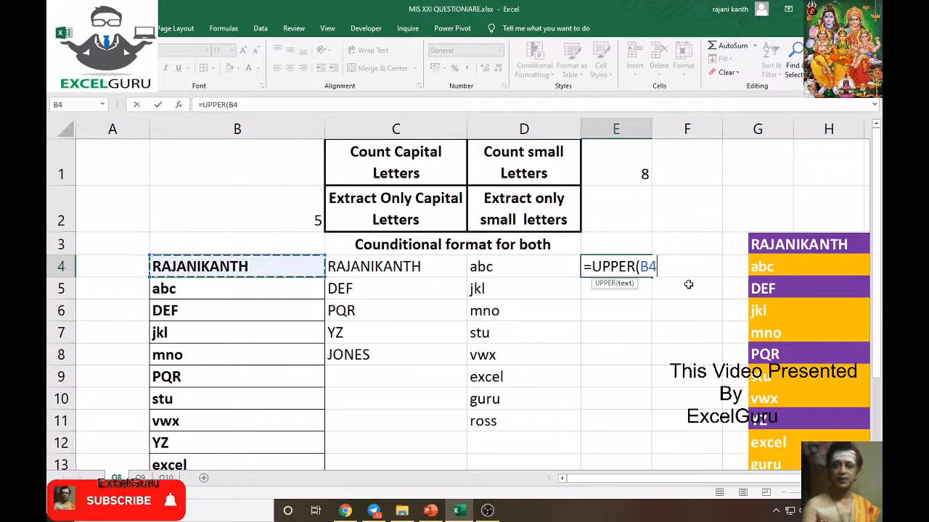
text(),)
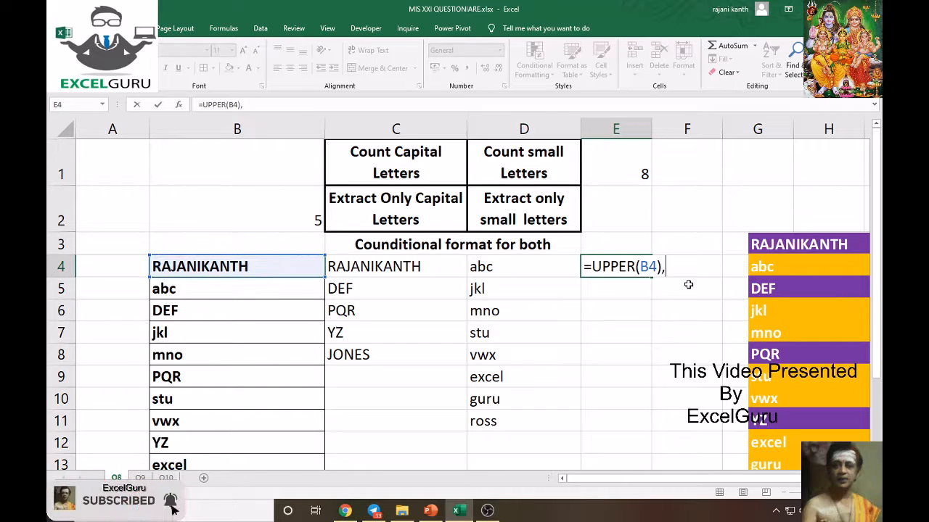
key(Left)
key(Left)
key(Left)
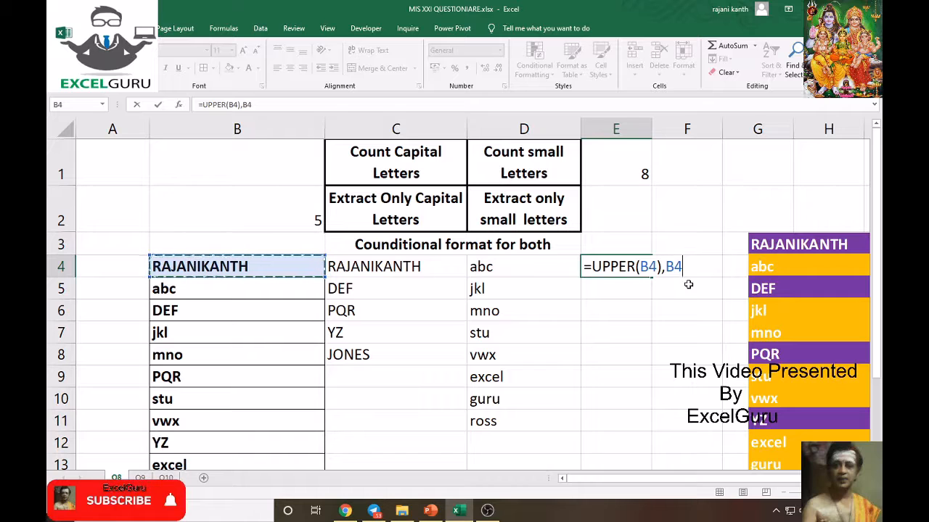
text())
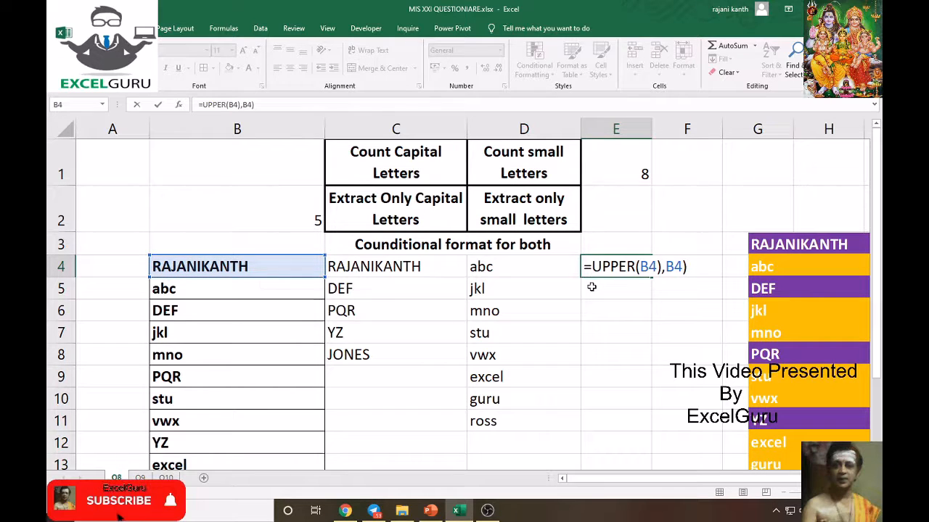
Complete the E4 formula as =EXACT(UPPER(B4),B4), commit it and reselect the cell.
text(EXACT()
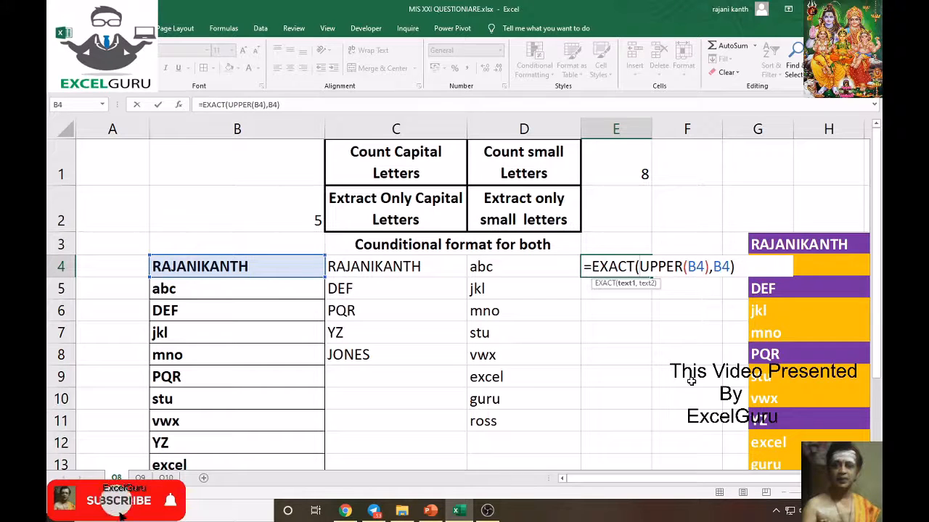
key(Return)
click(629, 269)
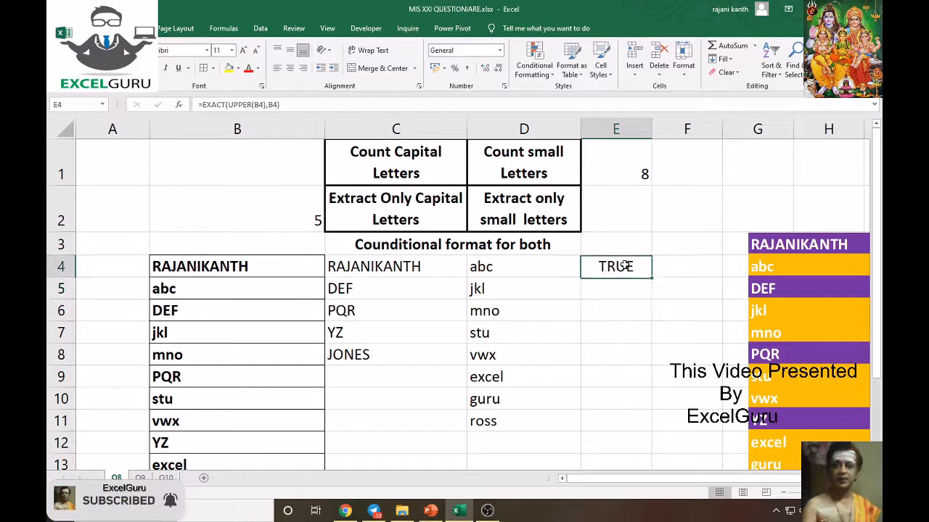
Fill the E4 EXACT formula down through E16 and copy the formula text from E4 without changing the cell.
double_click(652, 277)
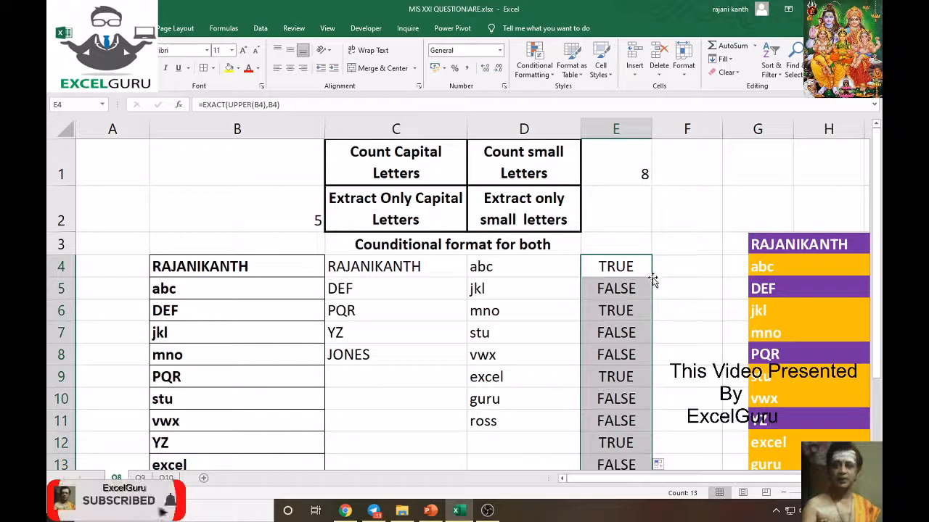
click(617, 266)
double_click(618, 266)
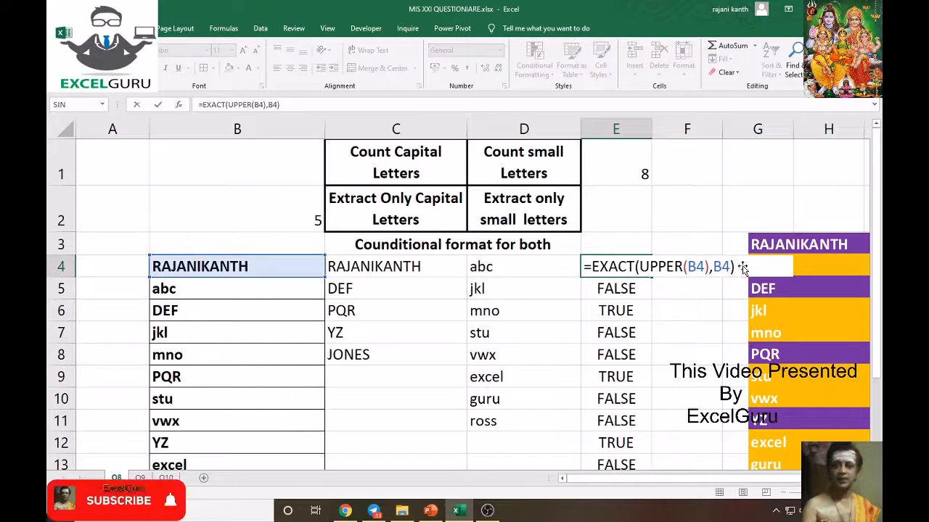
drag(585, 266, 798, 272)
key(ctrl+c)
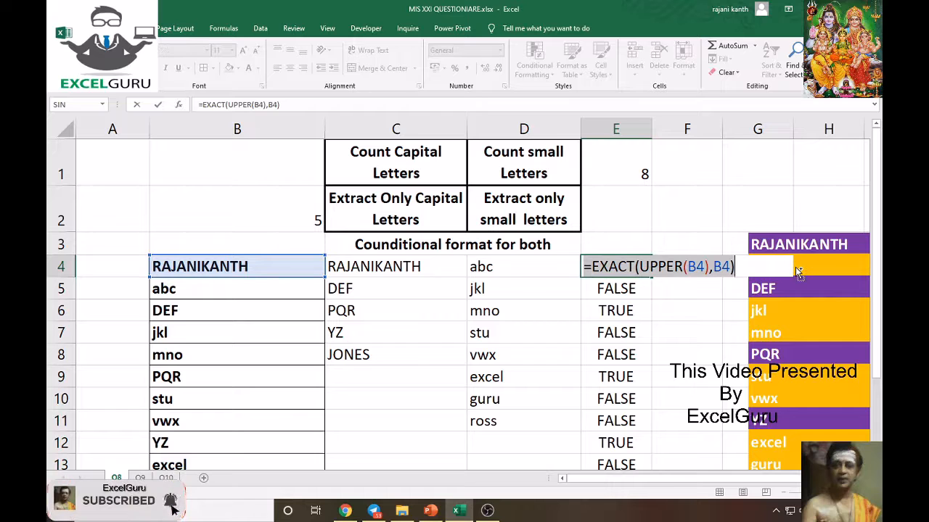
key(Escape)
Start a formula-based conditional formatting rule for B4:B16 using the copied =EXACT(UPPER(B4),B4).
click(283, 265)
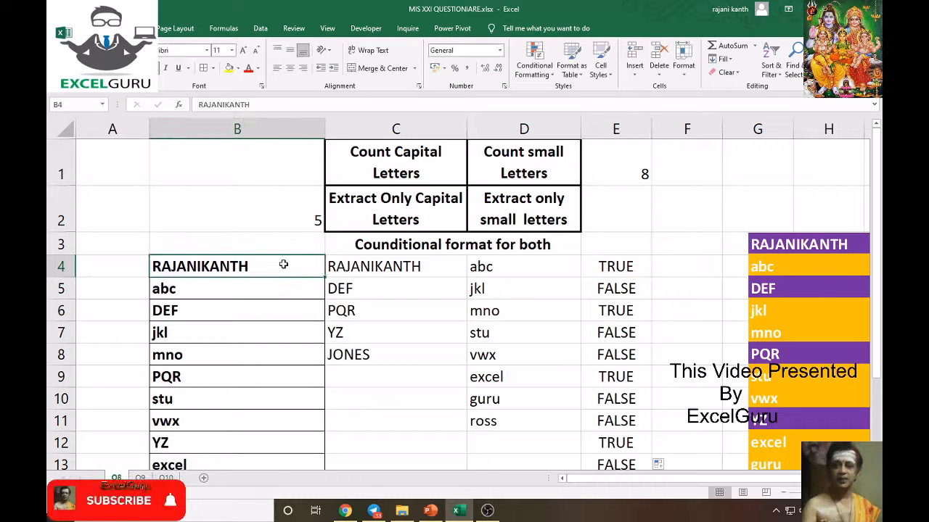
key(ctrl+shift+Down)
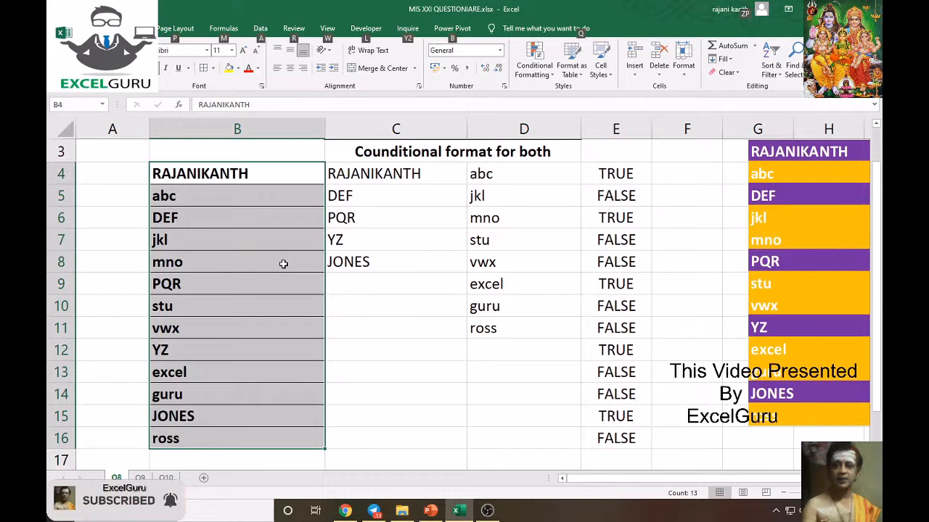
key(alt+h)
key(l)
key(n)
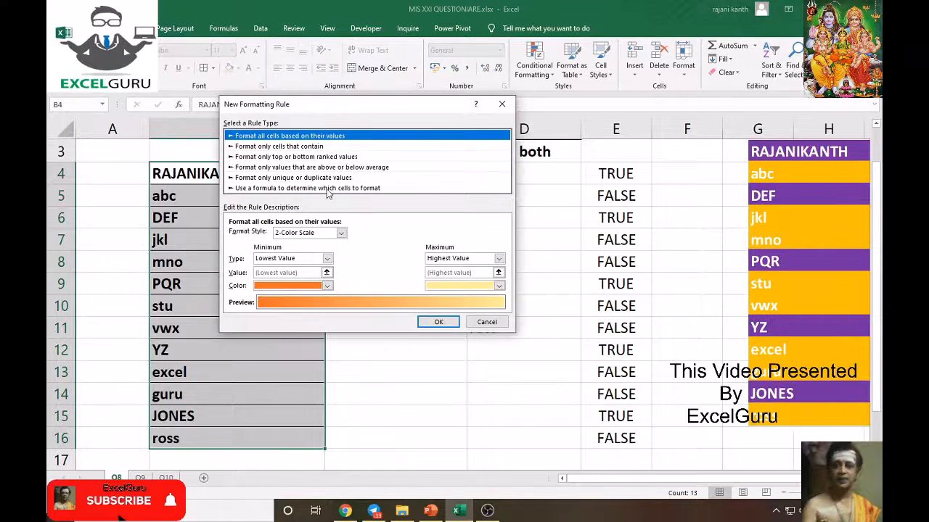
click(327, 188)
click(335, 236)
key(ctrl+v)
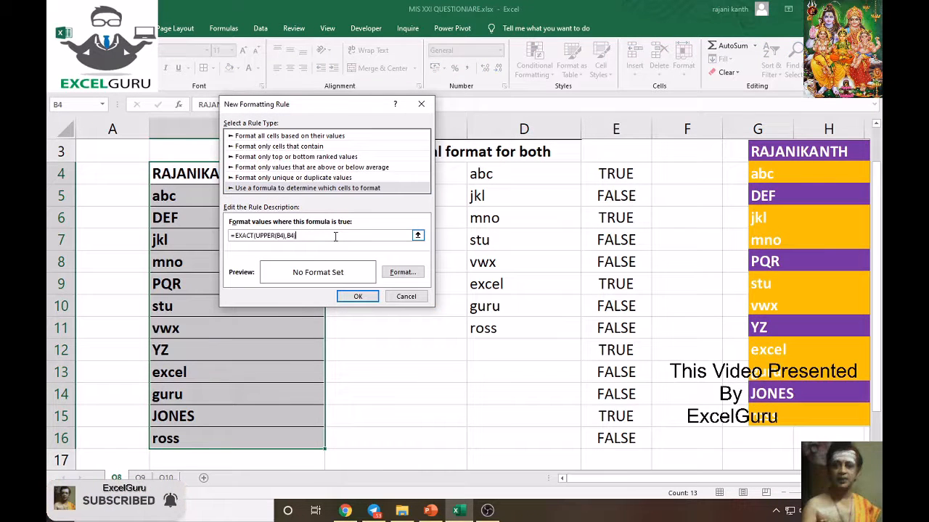
Give the uppercase rule a purple fill with white bold text and apply it to the list.
click(403, 272)
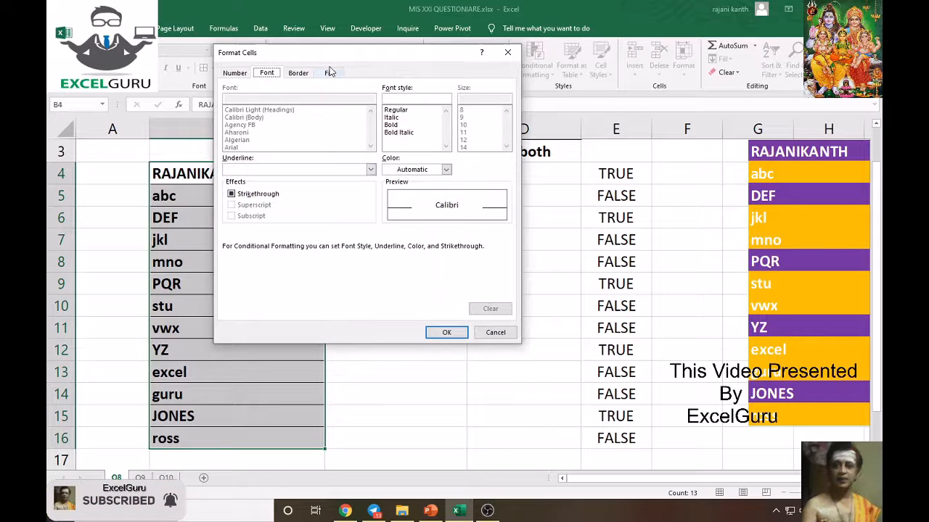
click(330, 73)
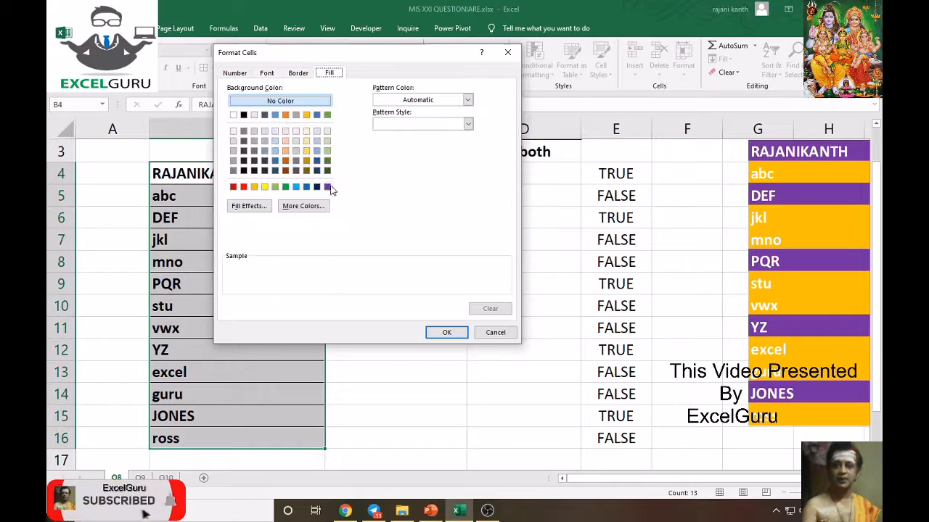
click(327, 187)
click(279, 75)
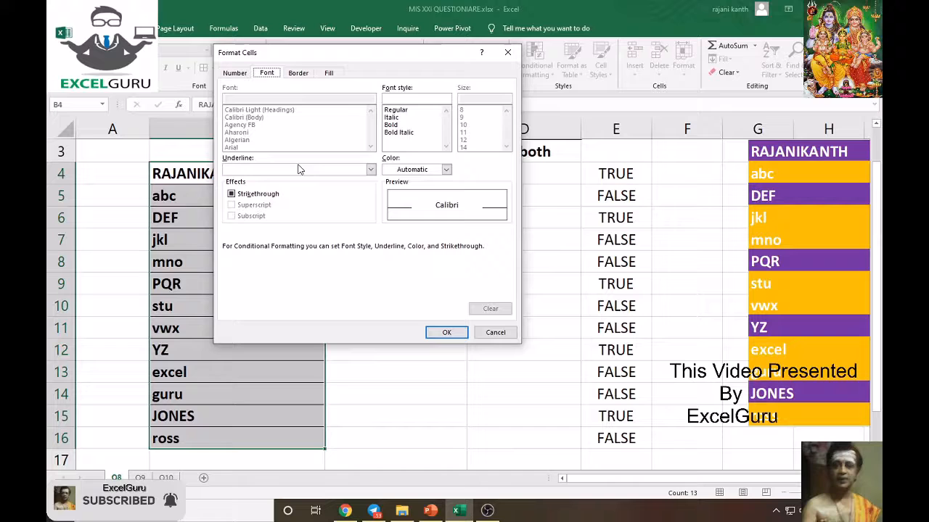
click(396, 170)
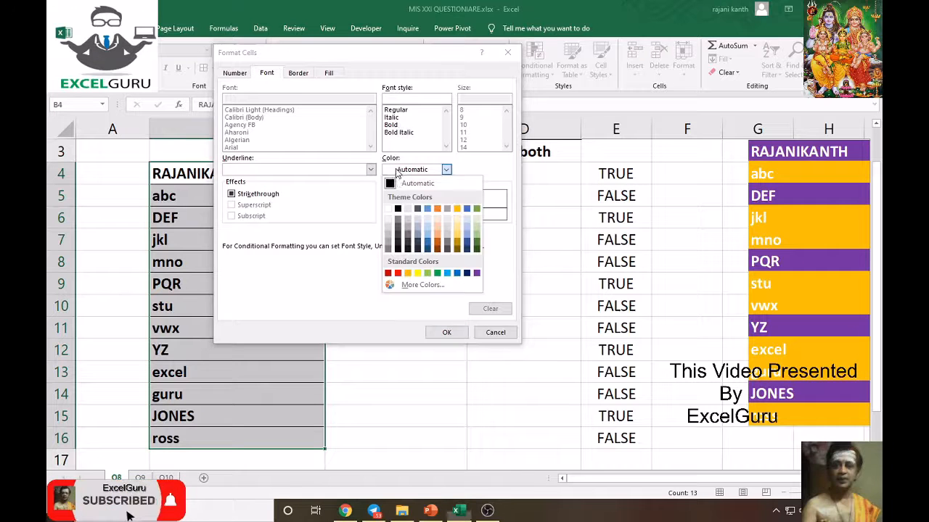
click(389, 208)
click(392, 125)
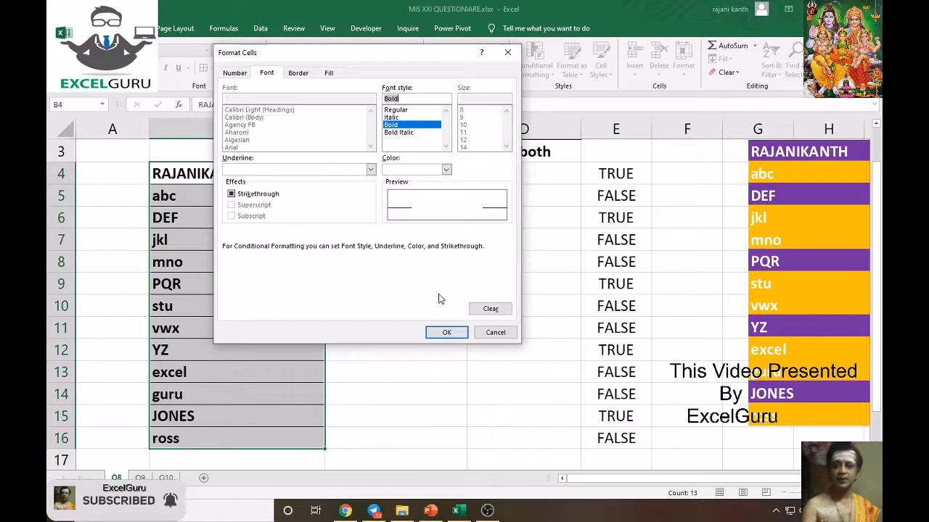
click(446, 332)
click(358, 296)
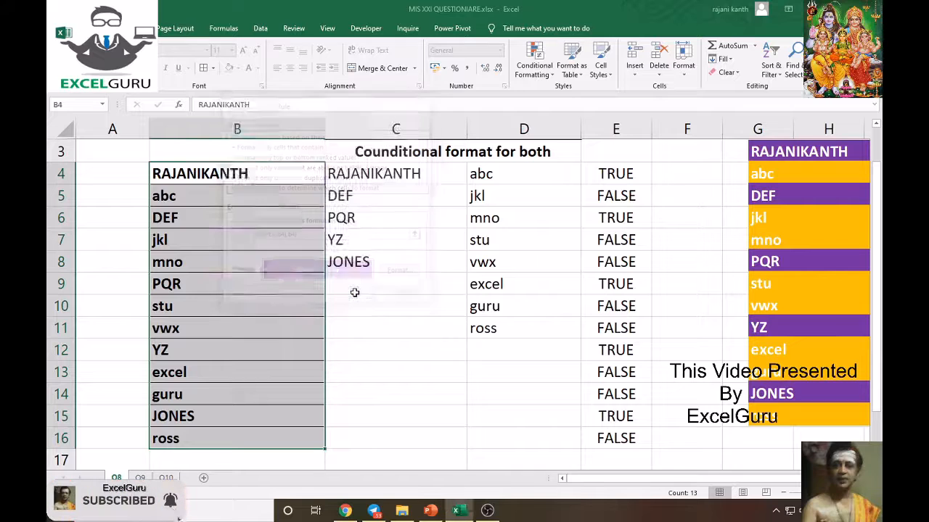
click(429, 356)
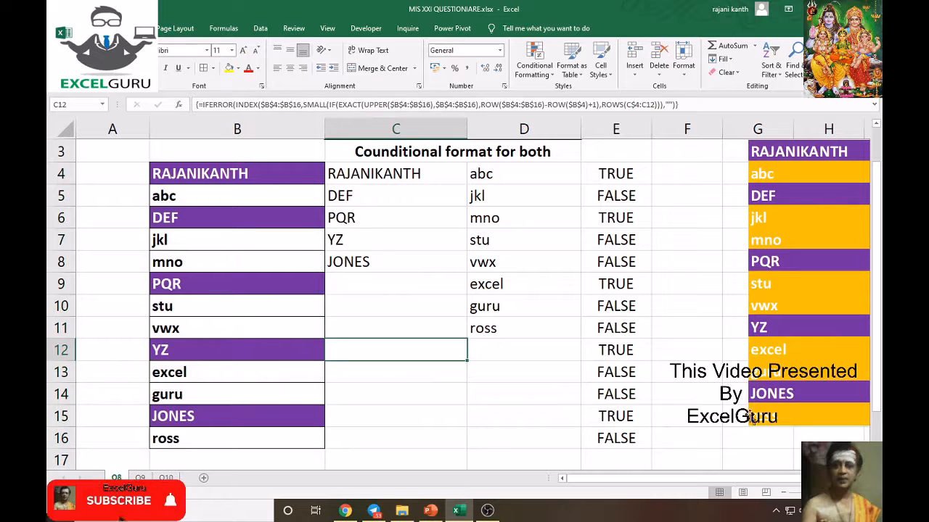
Change the E4 test formula to =EXACT(LOWER(B4),B4) and fill it down through E16.
click(613, 174)
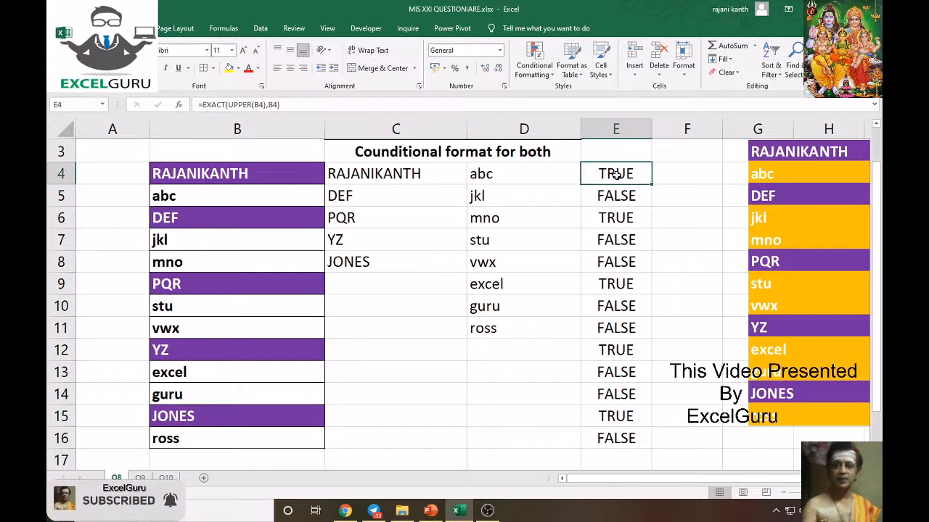
double_click(616, 174)
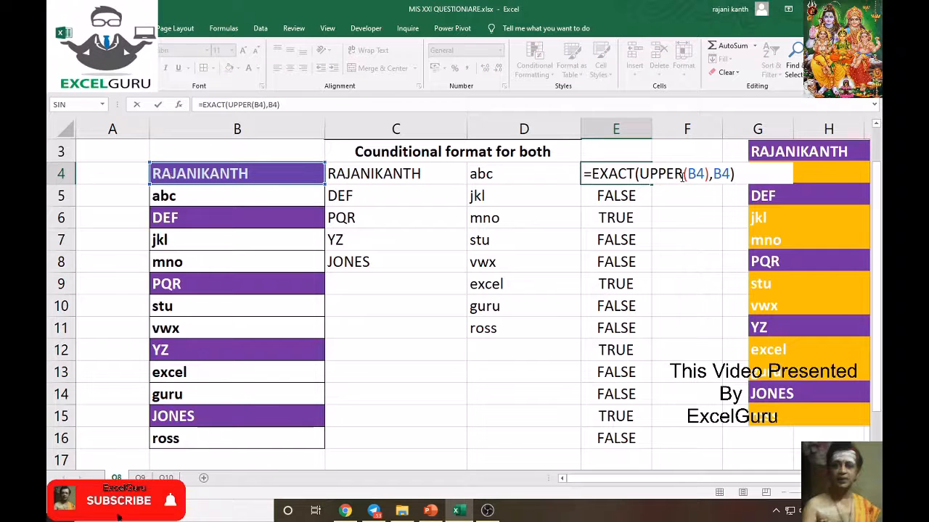
key(BackSpace)
key(BackSpace)
key(BackSpace)
key(BackSpace)
key(BackSpace)
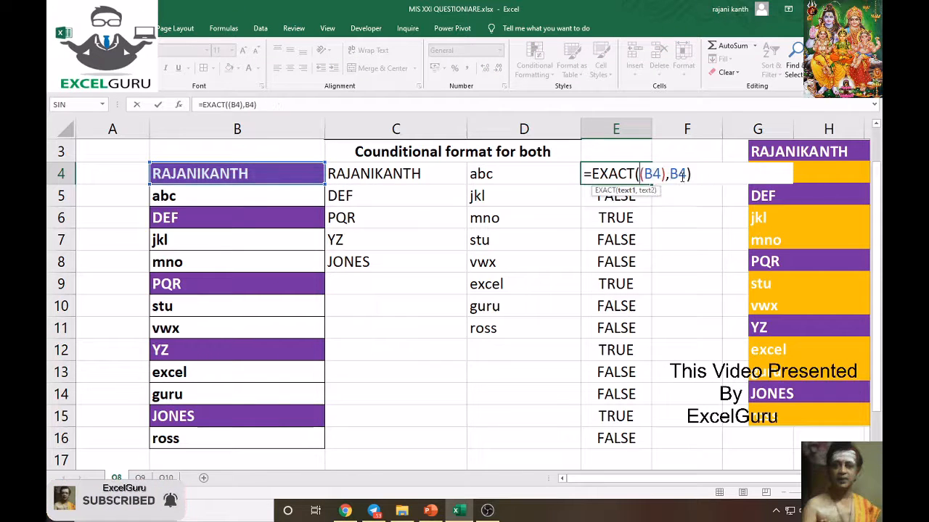
text(lower)
key(ctrl+Return)
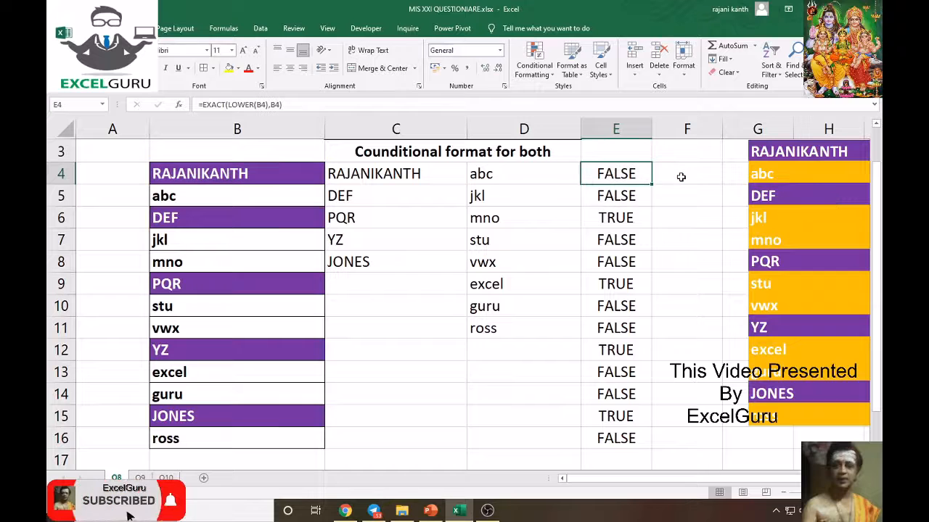
double_click(653, 186)
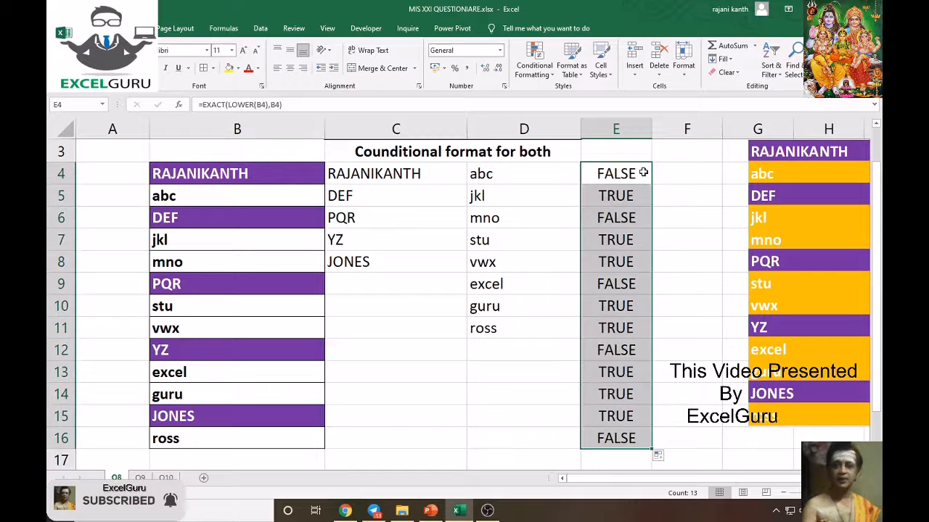
Copy the text of the LOWER test formula from E4, leaving the cell unchanged.
click(642, 173)
double_click(643, 173)
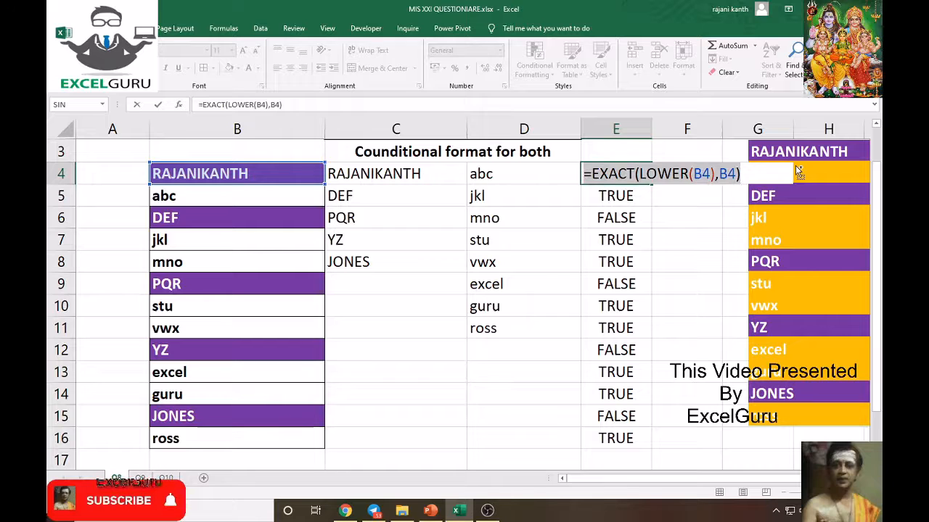
key(Escape)
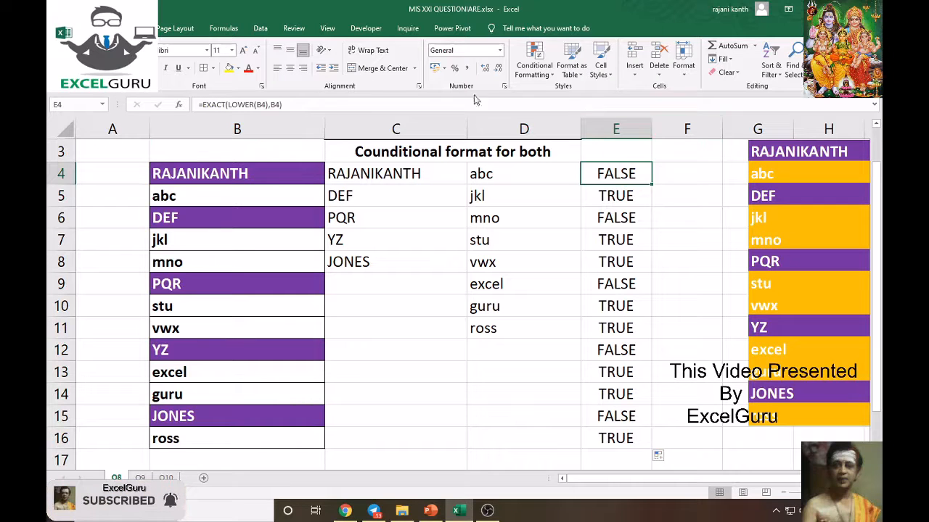
Add a second formula-based rule for B4:B16 through the rules manager, using =EXACT(LOWER(B4),B4).
click(236, 173)
key(ctrl+shift+Down)
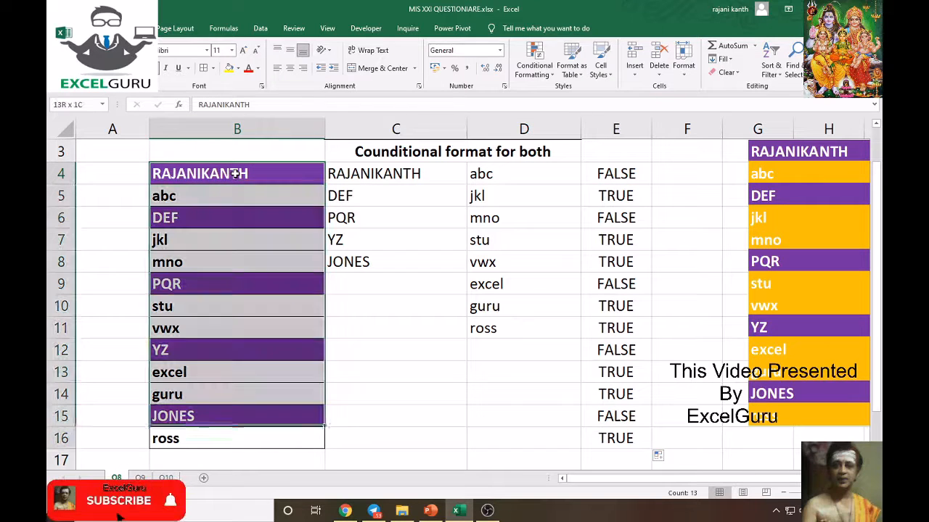
key(alt+h)
key(l)
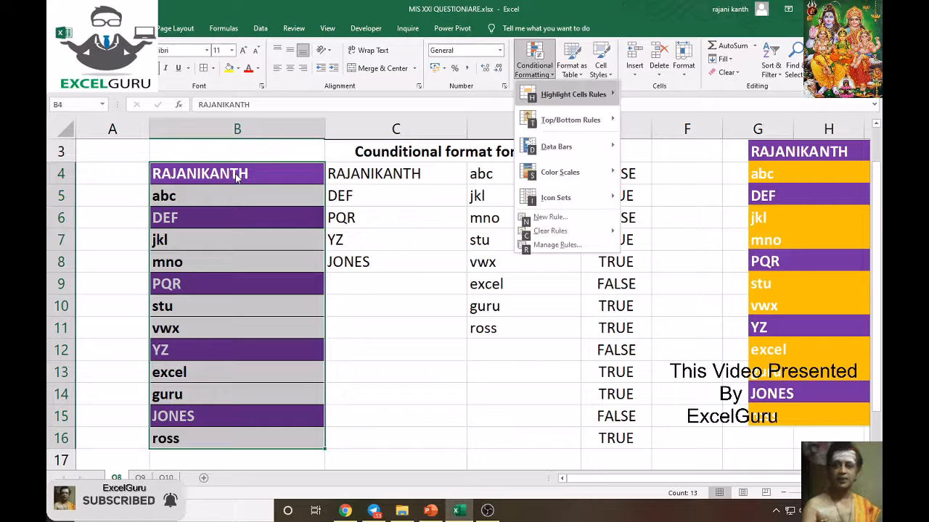
key(r)
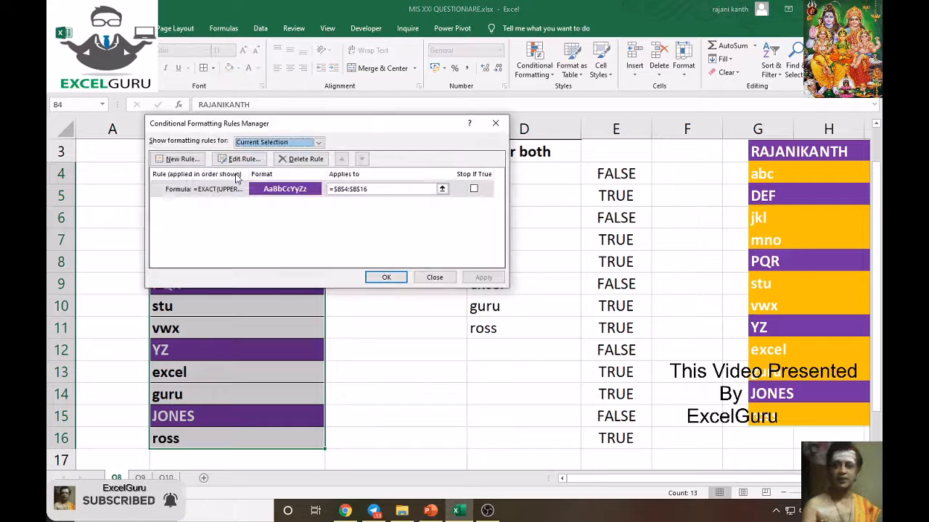
click(193, 160)
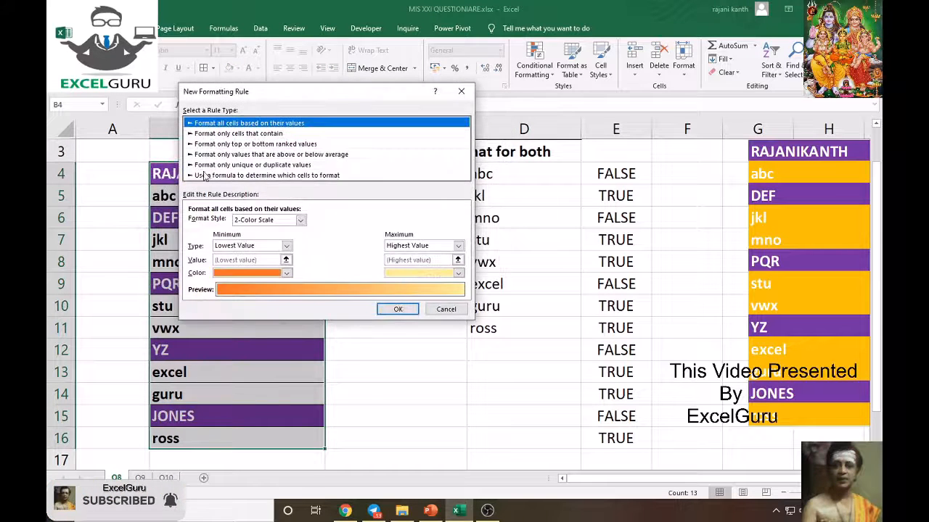
click(261, 175)
click(262, 223)
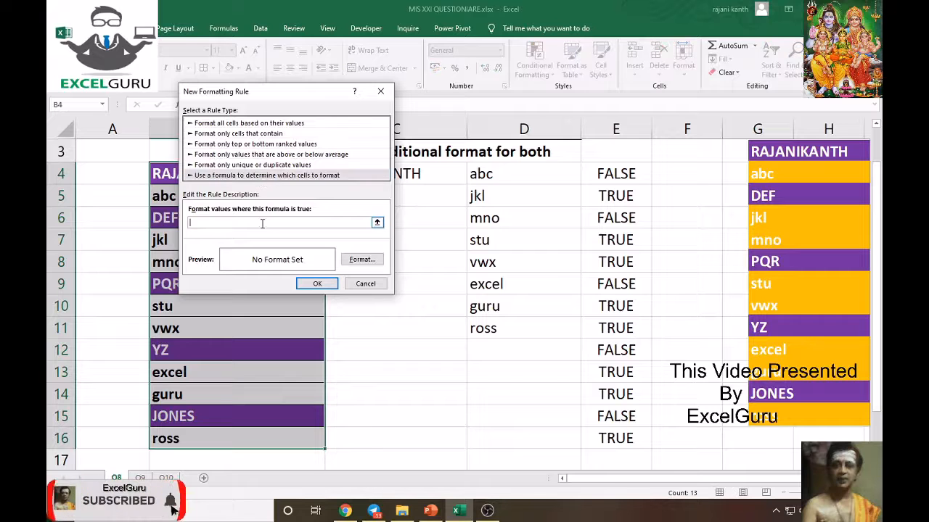
text(=EXACT(LOWER(B4),B4))
Set the lowercase rule's format to an orange fill with white bold text.
click(361, 260)
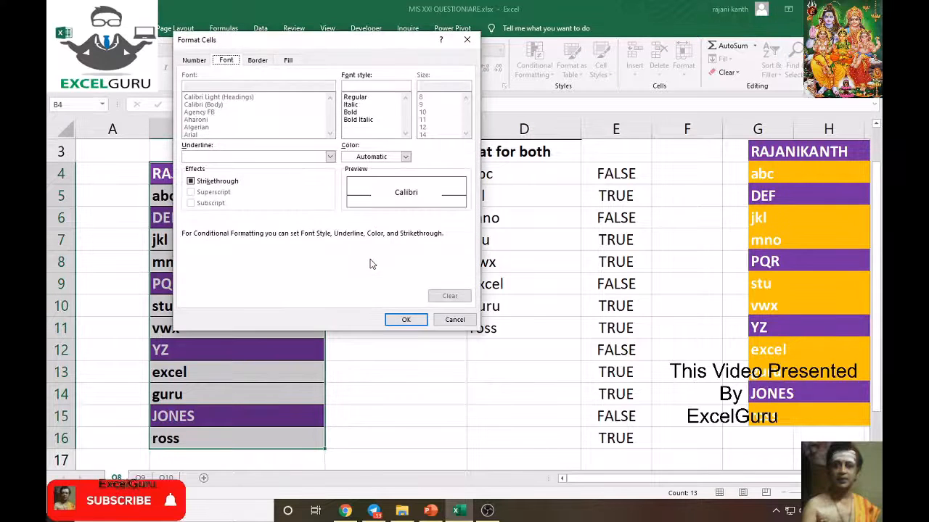
click(288, 61)
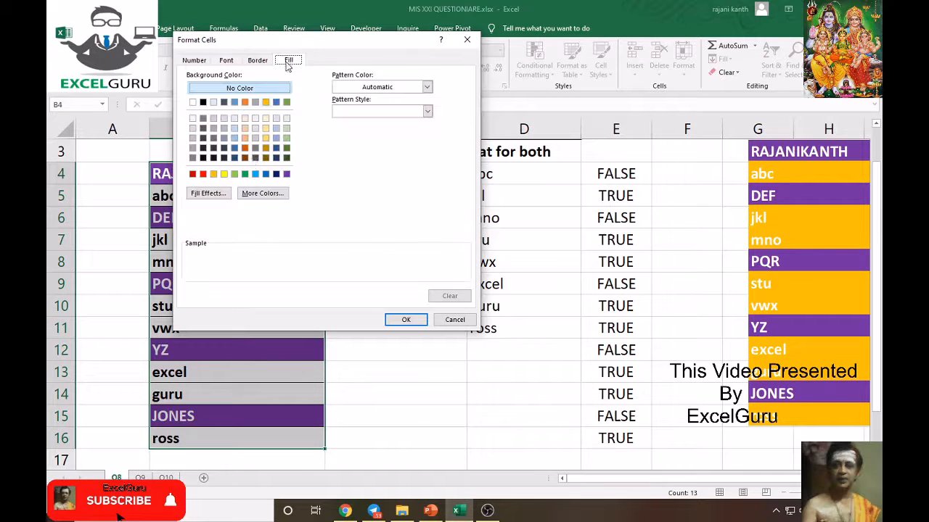
click(213, 174)
click(258, 60)
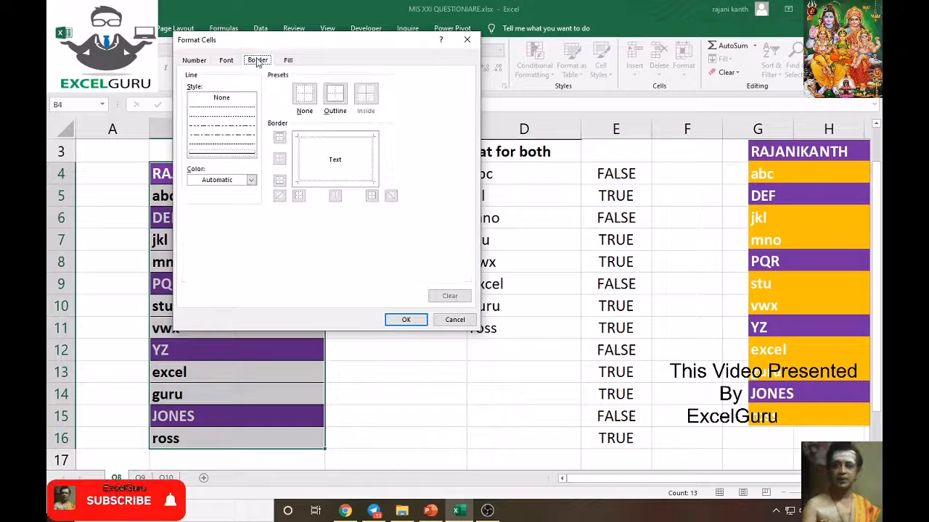
click(226, 60)
click(357, 160)
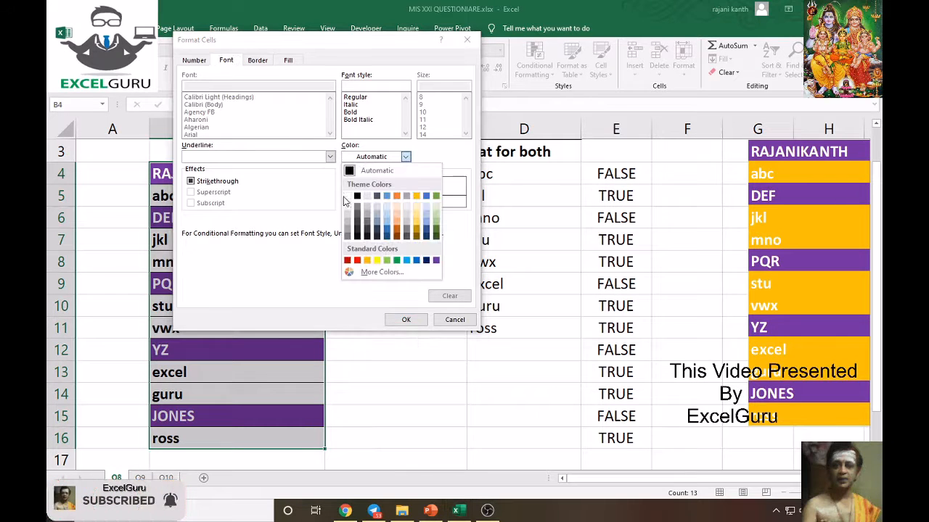
click(348, 201)
click(351, 112)
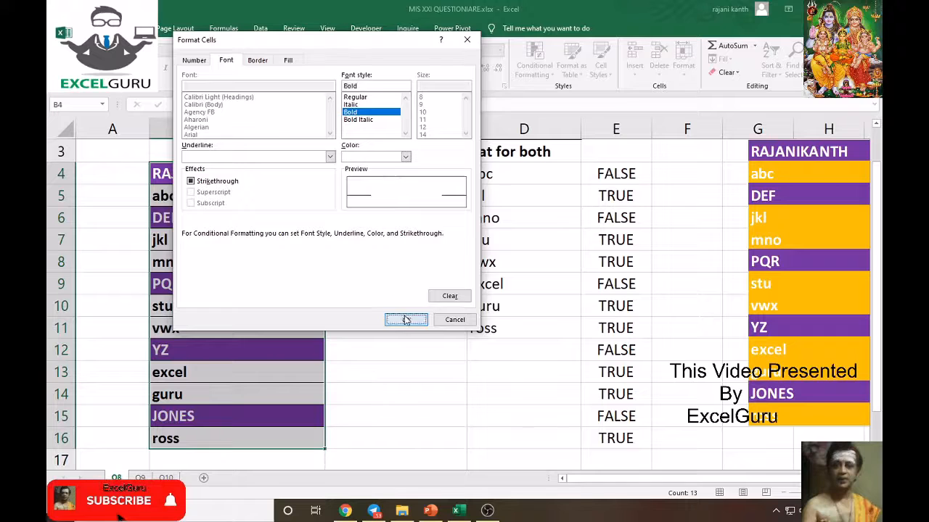
click(406, 320)
Save the lowercase rule, apply the rules to B4:B16 and close the rules manager.
click(328, 285)
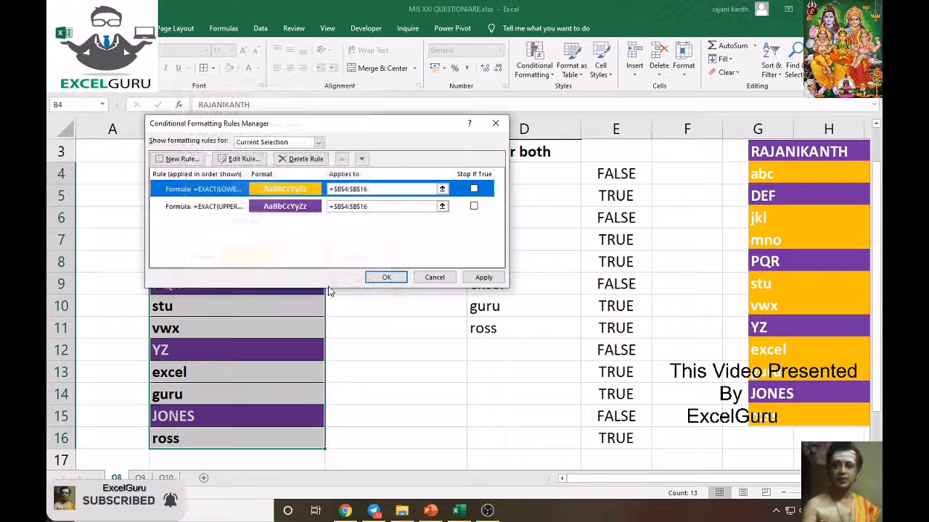
click(483, 277)
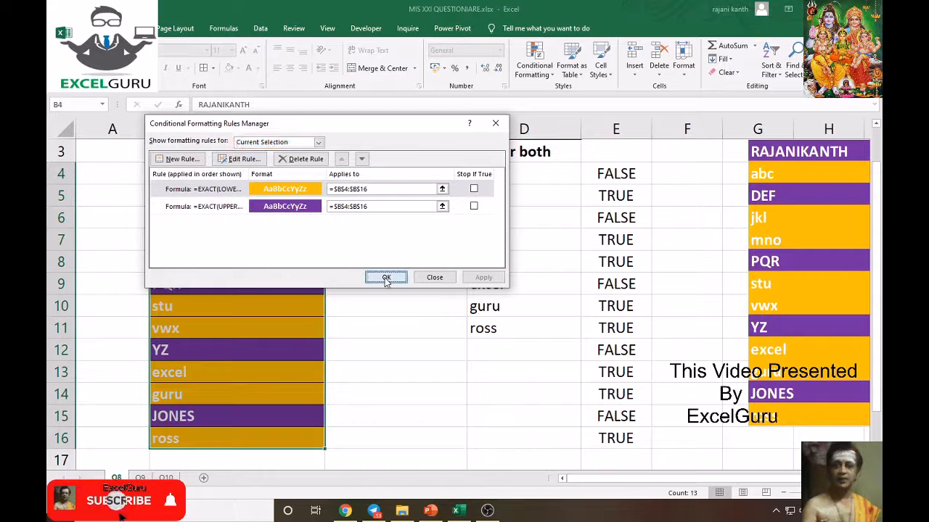
click(386, 277)
click(542, 377)
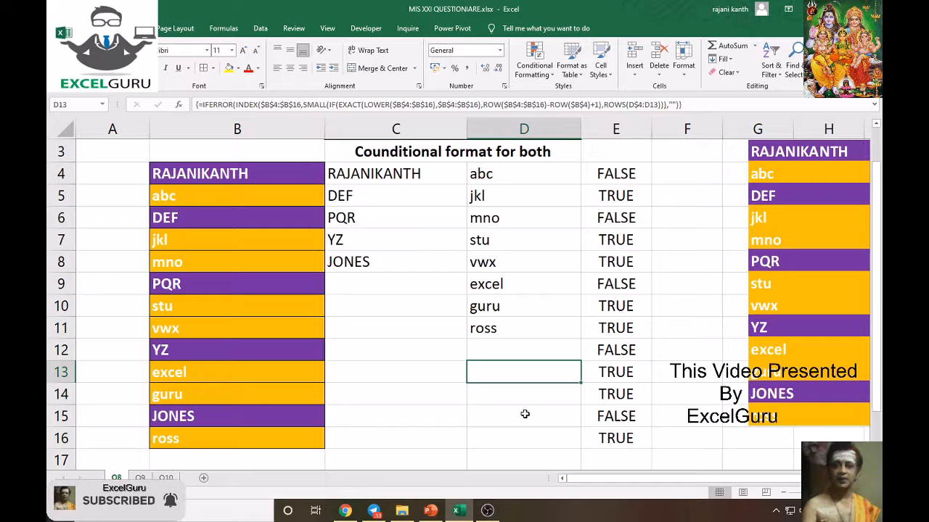
scroll(524, 413, up, 2)
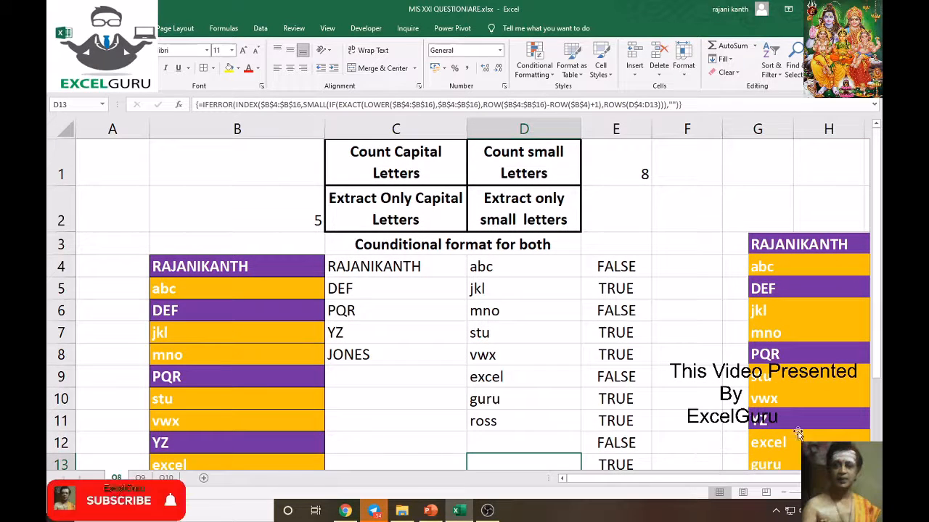
Close the running Telegram window and open the Q9 worksheet.
right_click(375, 512)
click(344, 487)
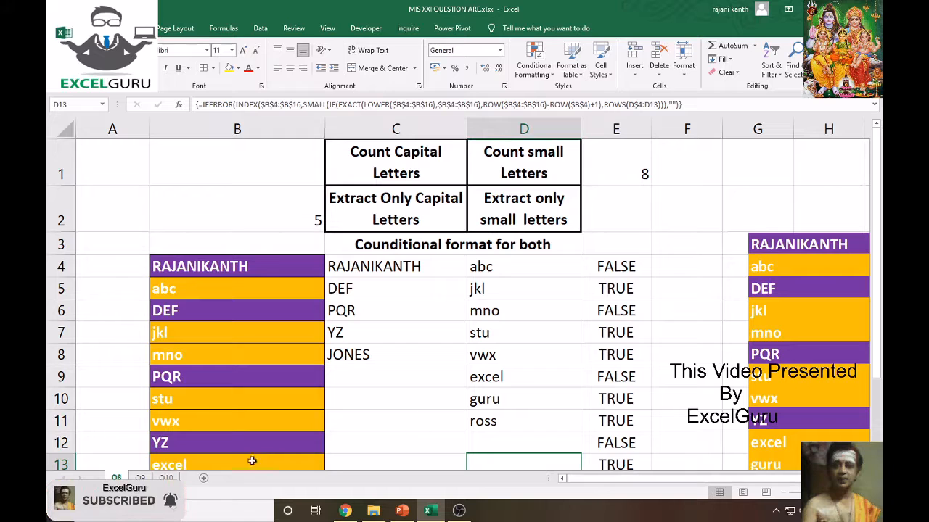
click(142, 478)
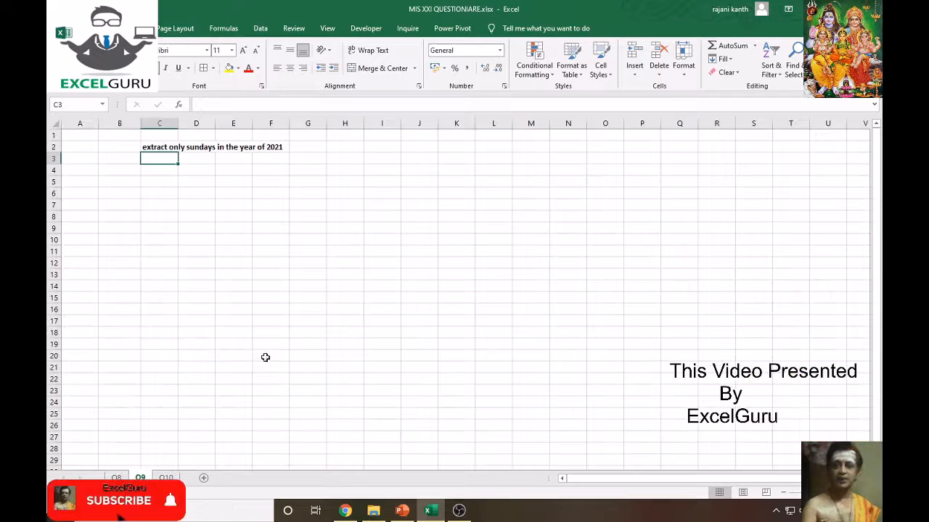
click(294, 355)
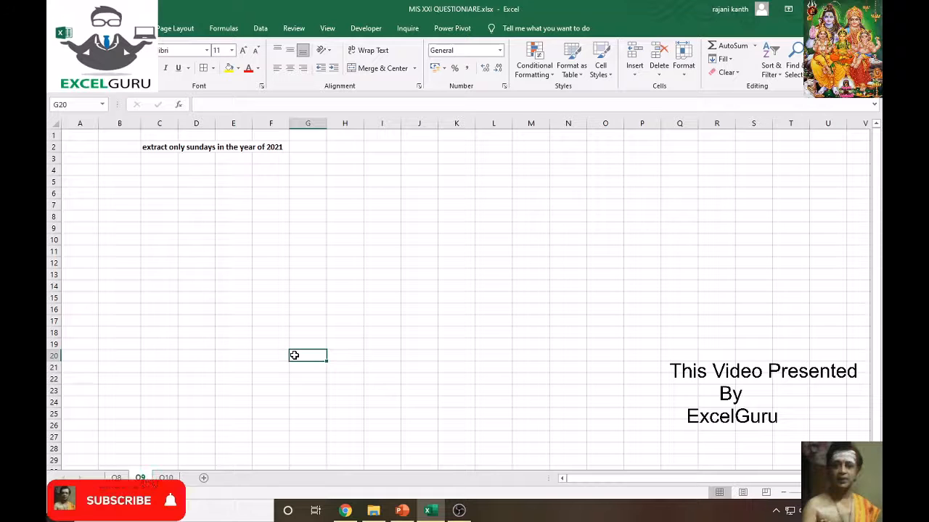
key(Up)
key(Up)
key(Up)
key(Up)
key(Up)
key(Up)
key(Up)
key(Up)
key(Up)
key(Up)
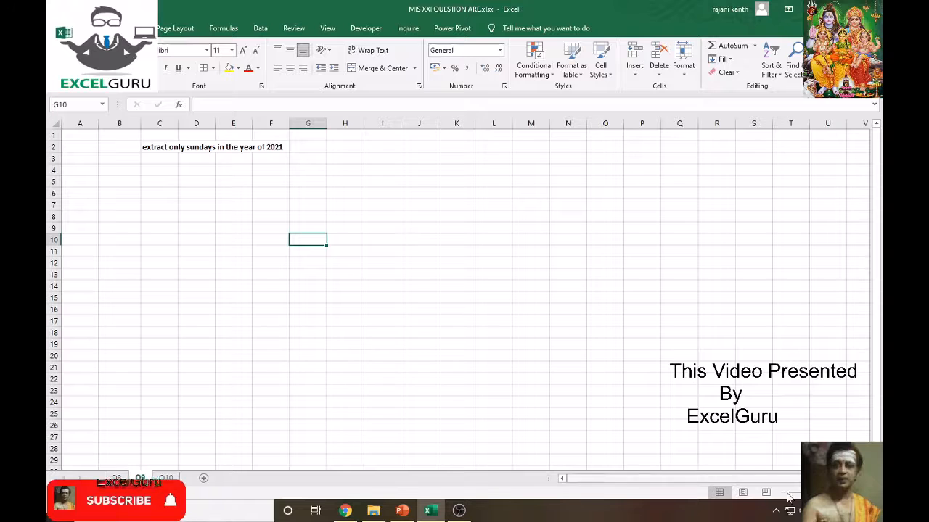
Enter the date 01-01-2021 in C3, below the Sundays heading.
ctrl+scroll(459, 293, up, 6)
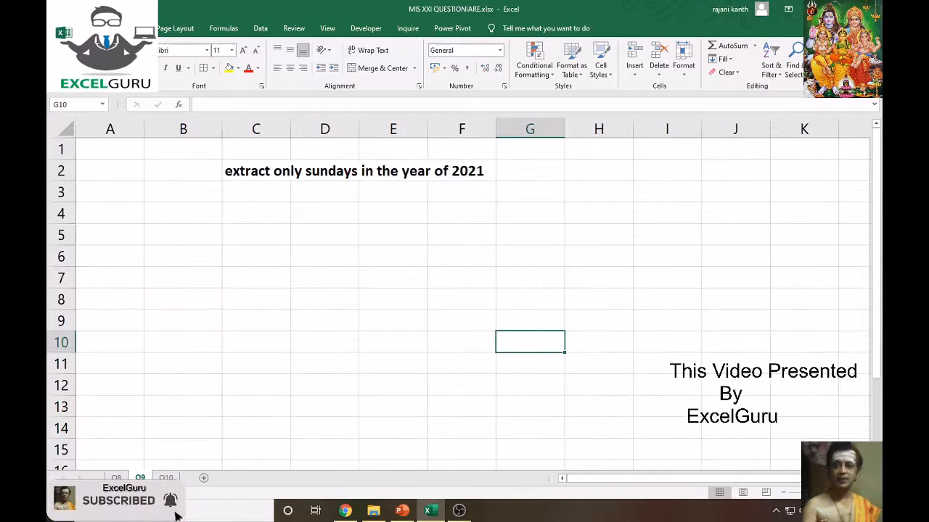
click(263, 188)
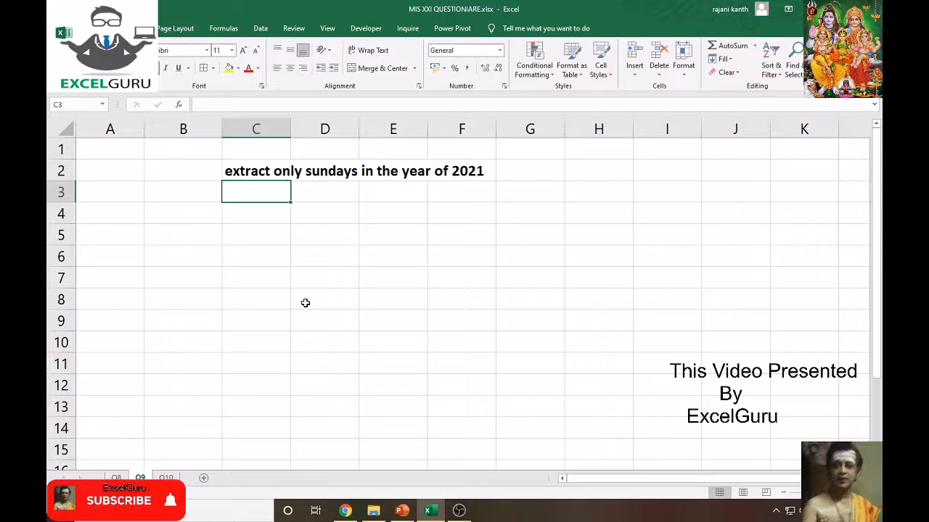
text(01-0)
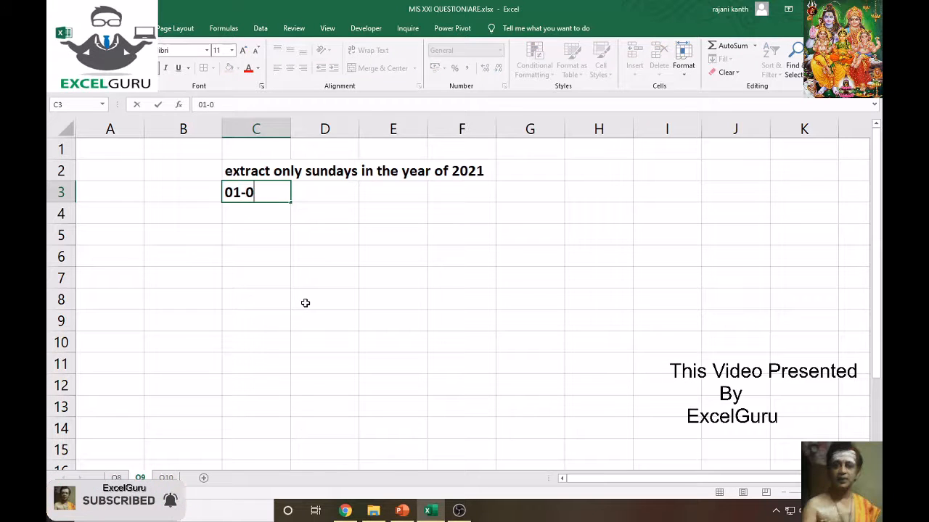
text(1-2021)
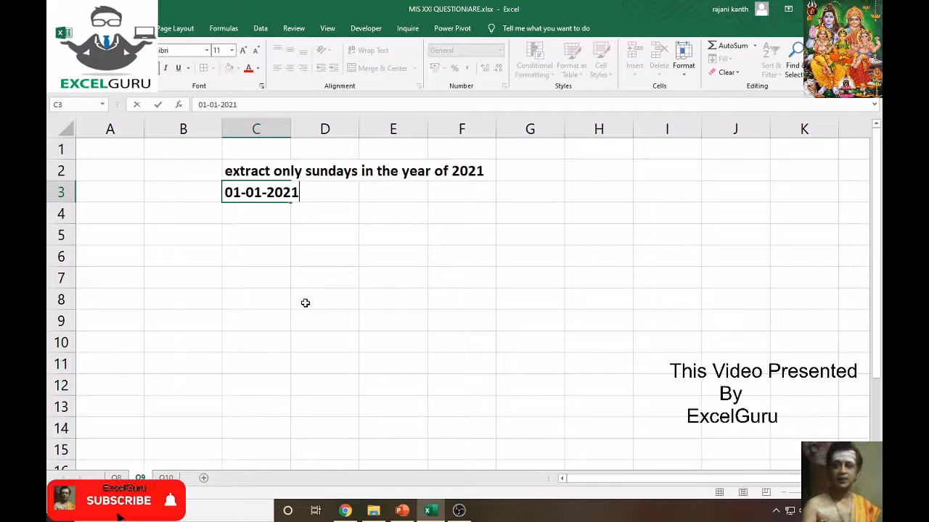
key(Return)
Enter a formula in D3 that shows the weekday of the date, =TEXT(C3,"ddd").
click(337, 192)
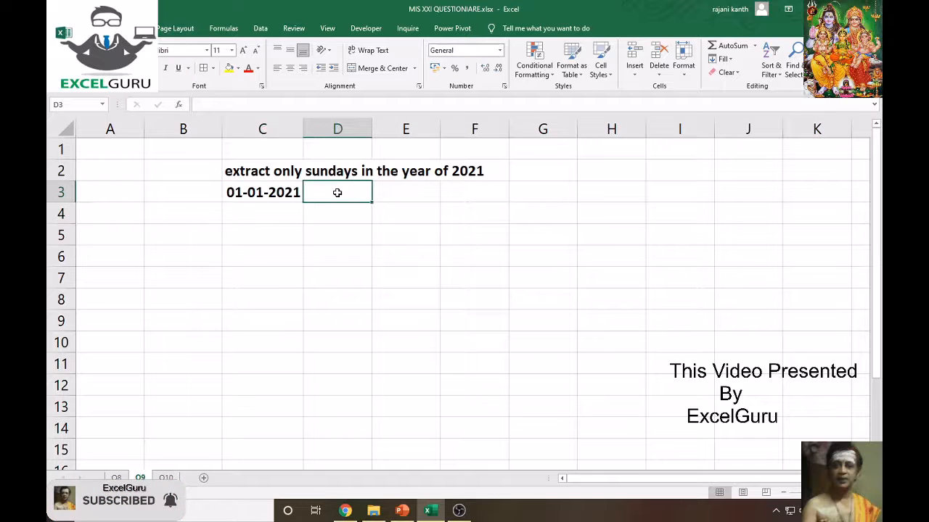
text(te)
key(BackSpace)
key(BackSpace)
text(=text)
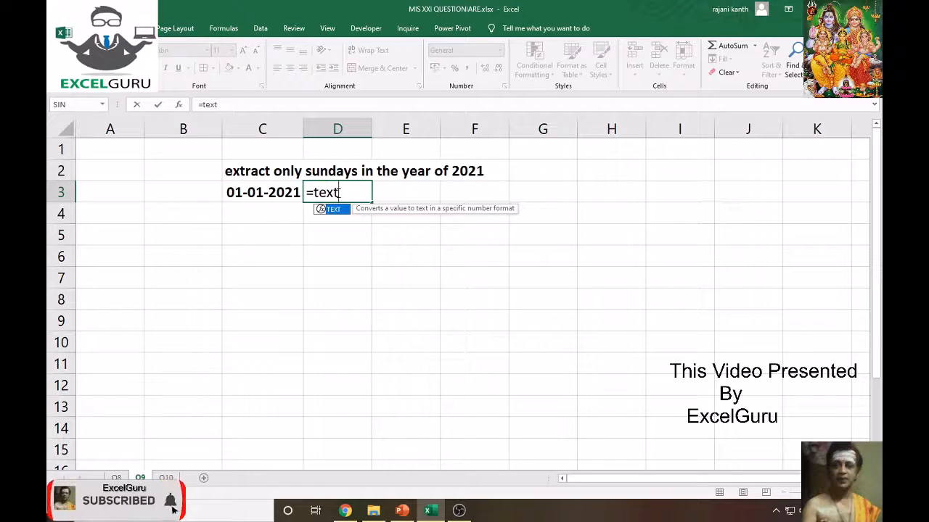
key(Tab)
key(Left)
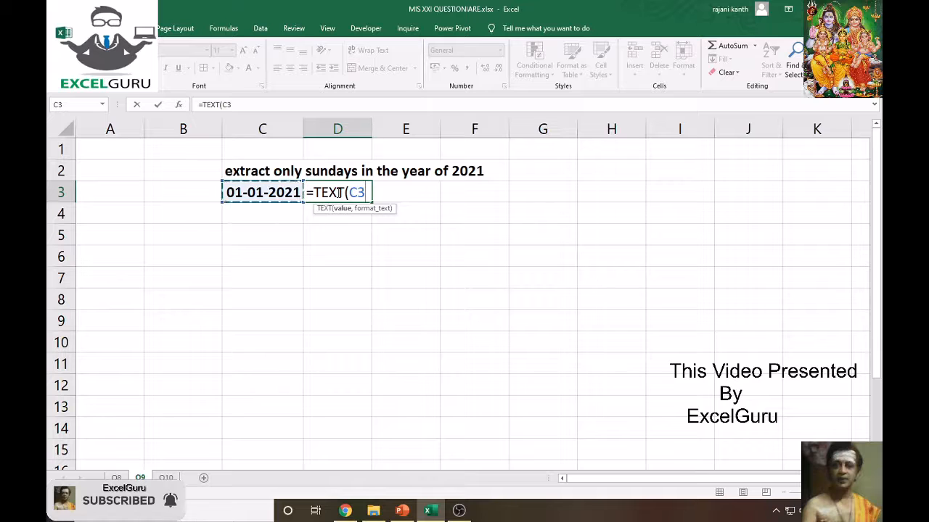
text(,"ddd)
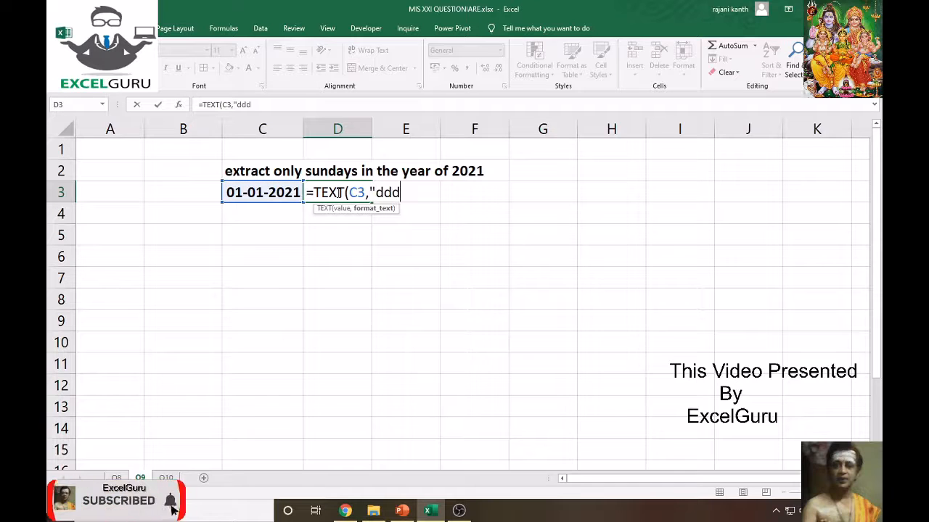
text(")
key(Return)
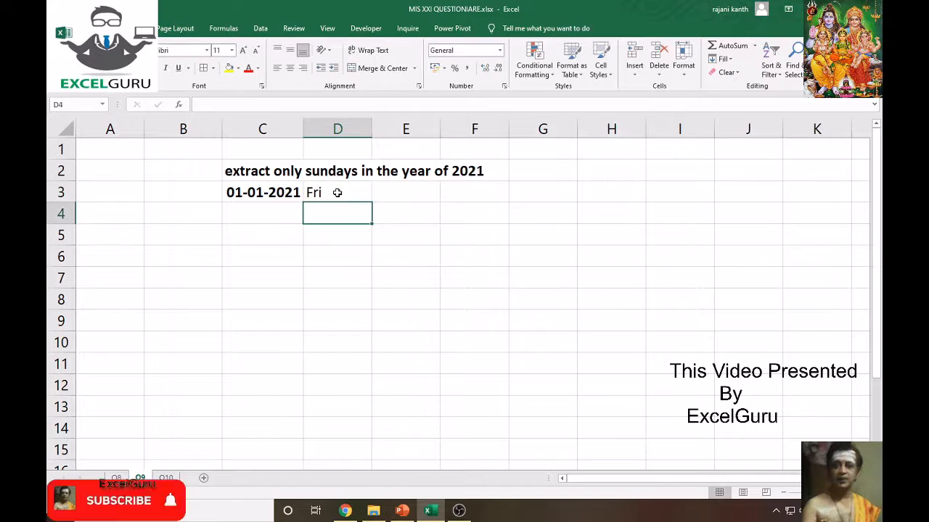
Change the date in C3 to 03-01-2021.
key(Up)
key(Left)
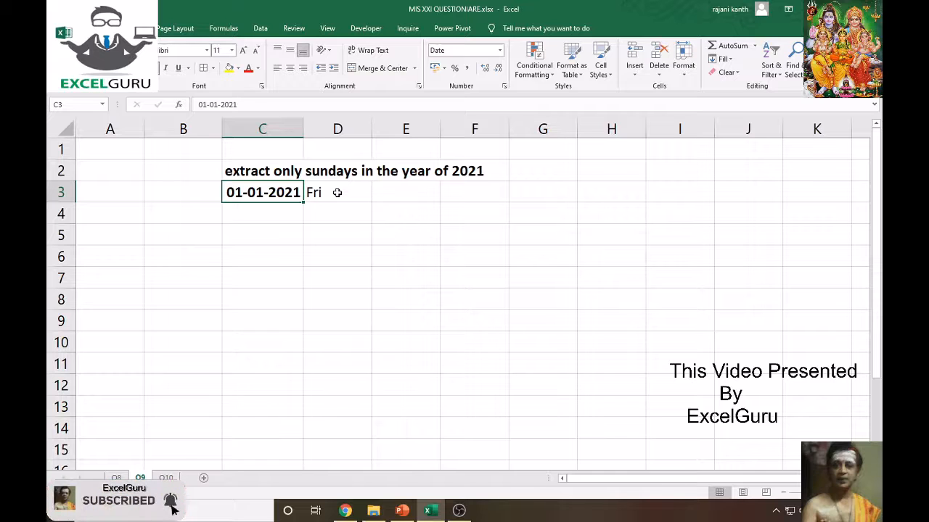
key(F2)
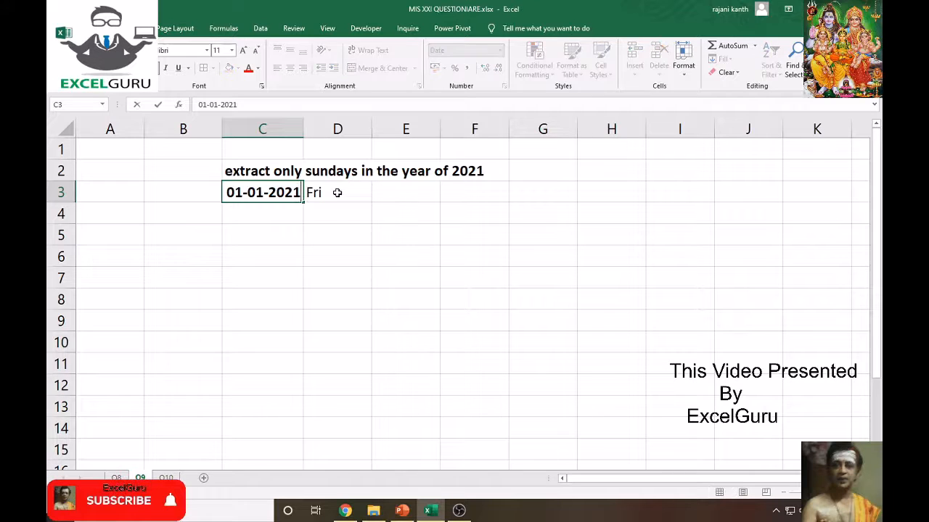
key(Escape)
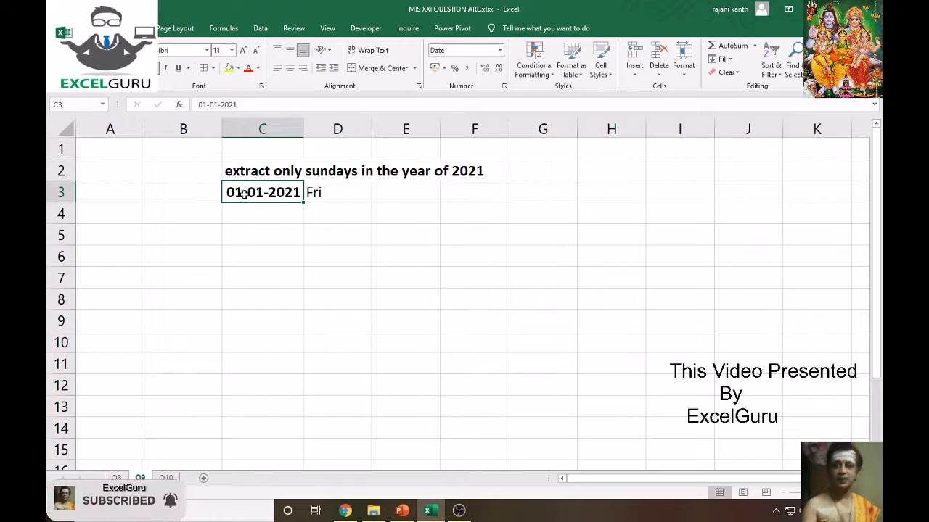
double_click(246, 192)
key(BackSpace)
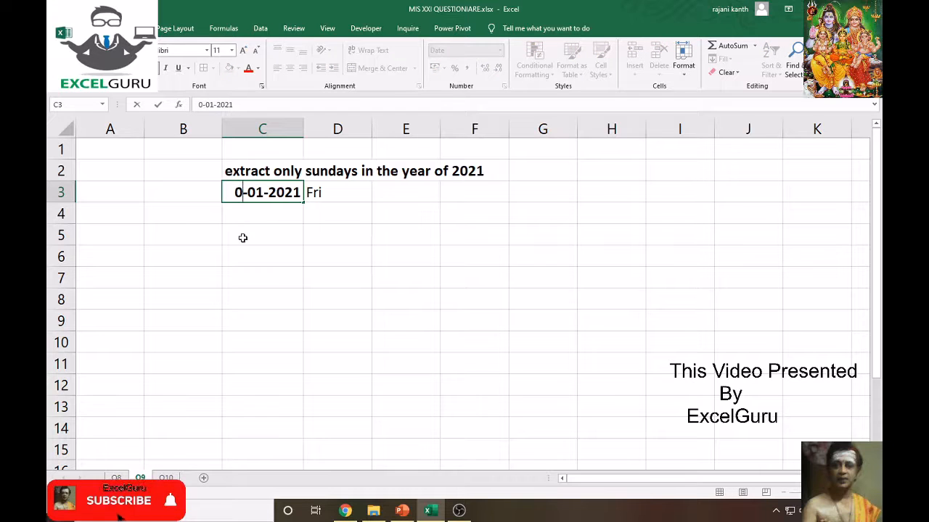
text(3)
key(ctrl+Return)
key(Return)
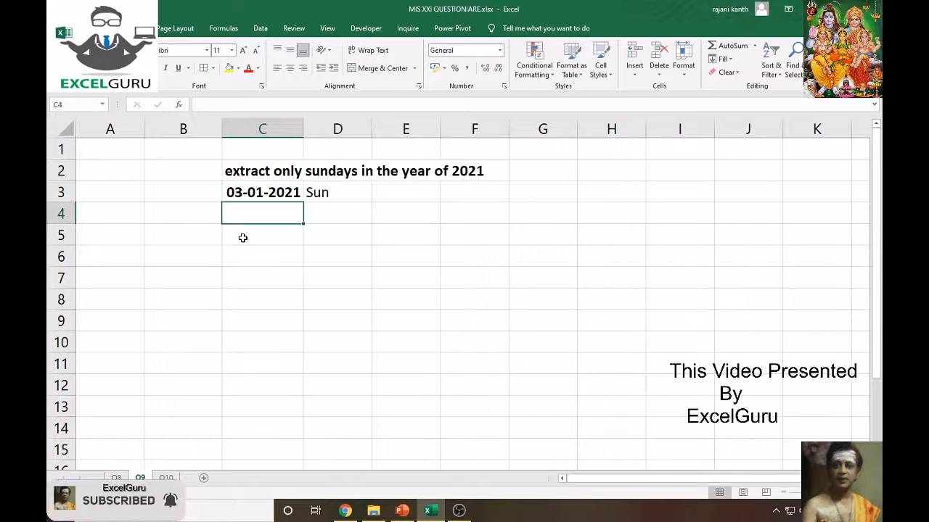
Start a DATE formula in C4 with YEAR(C3) as its year argument.
click(281, 194)
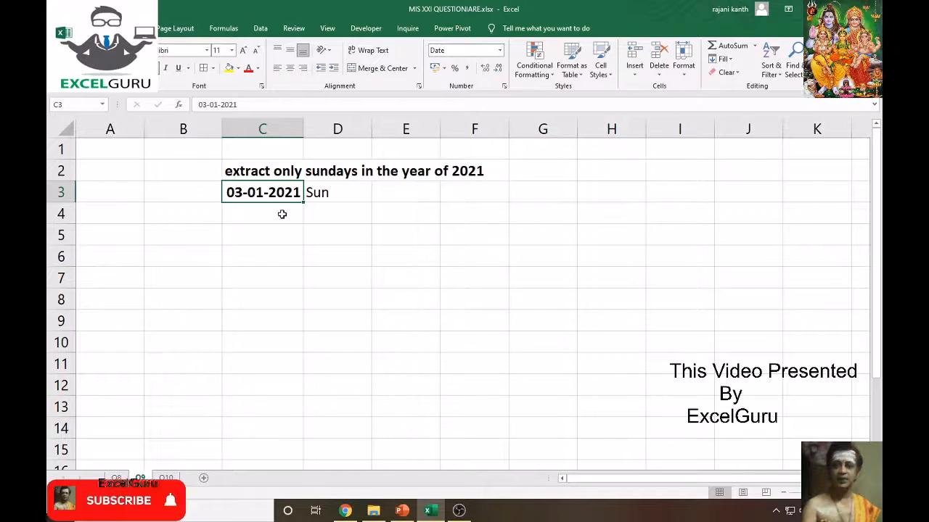
key(Return)
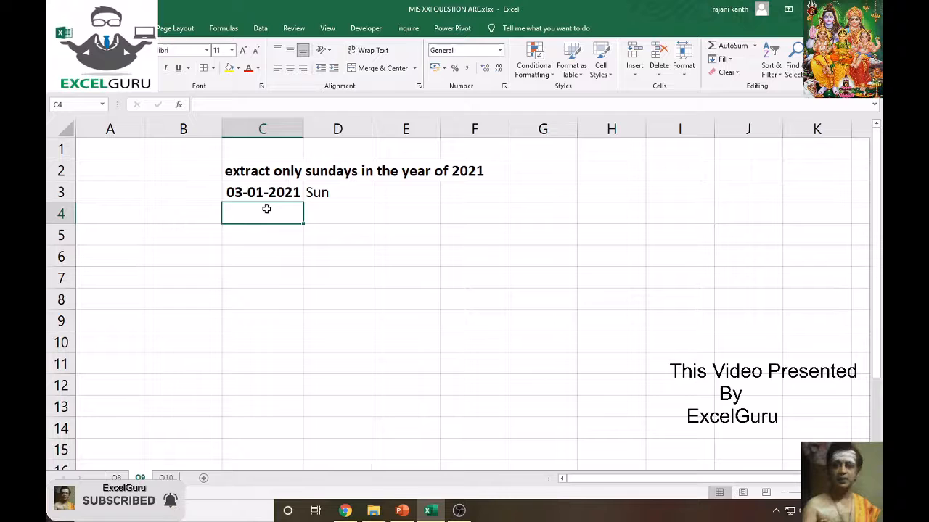
text(=)
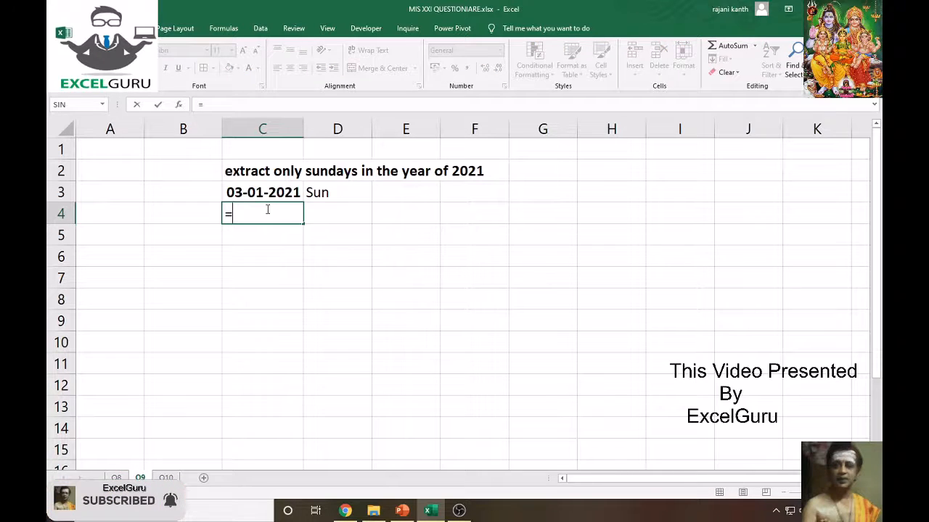
text(dat)
key(Tab)
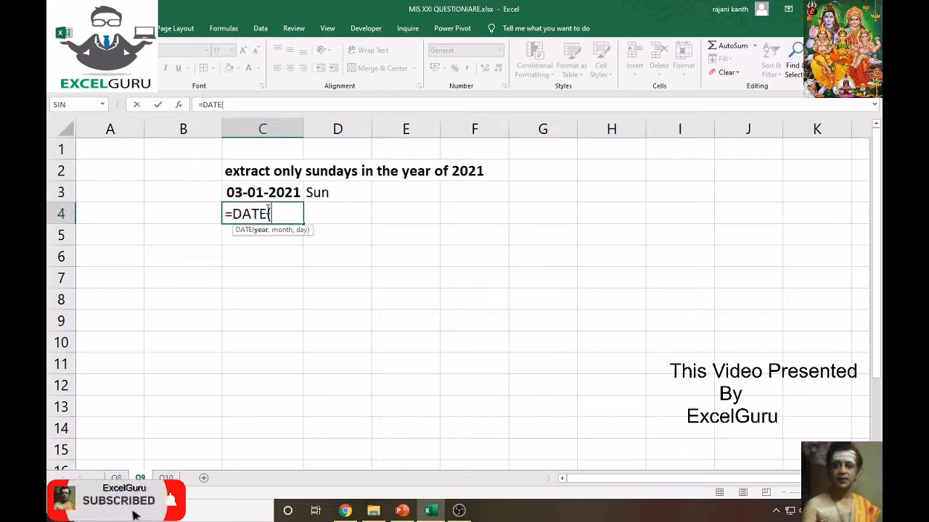
key(Up)
key(BackSpace)
key(BackSpace)
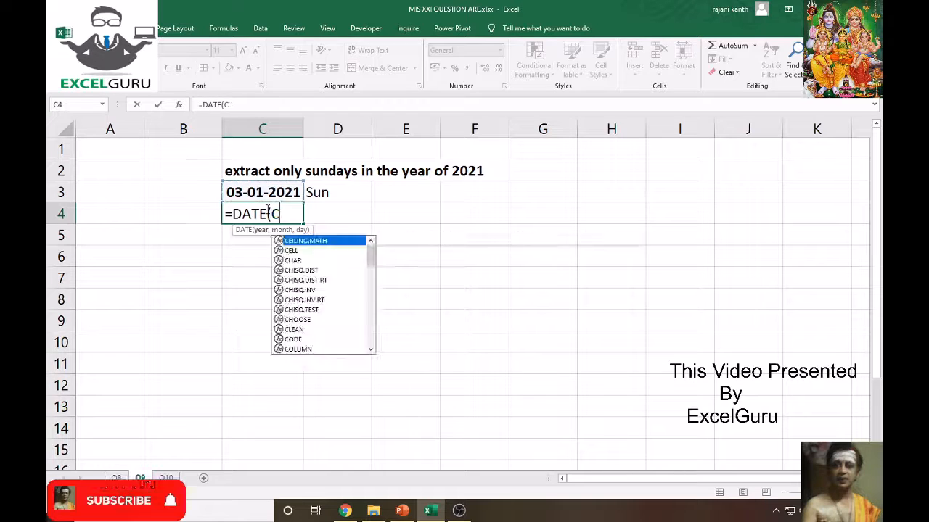
text(yea)
key(Tab)
key(Up)
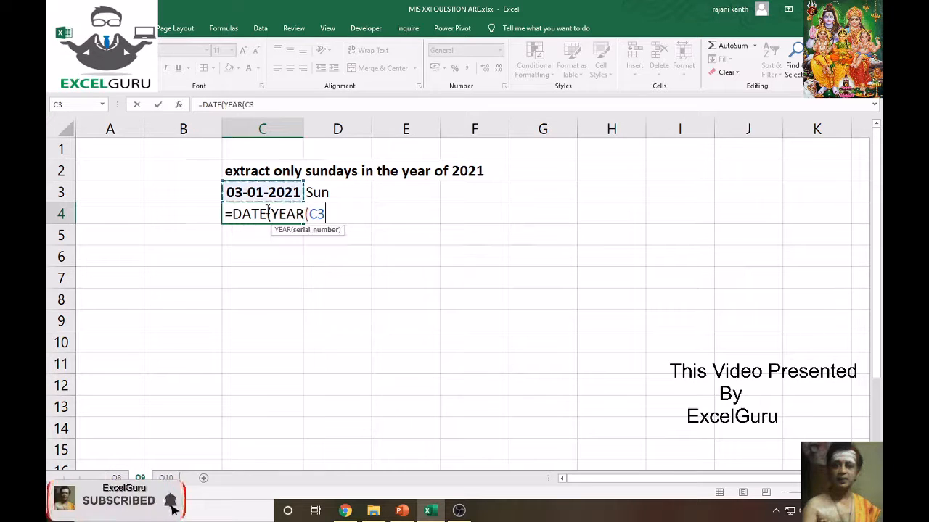
Complete the C4 formula with the month and a seven-day increment as =DATE(YEAR(C3),MONTH(C3),DAY(C3)+7).
text(),m)
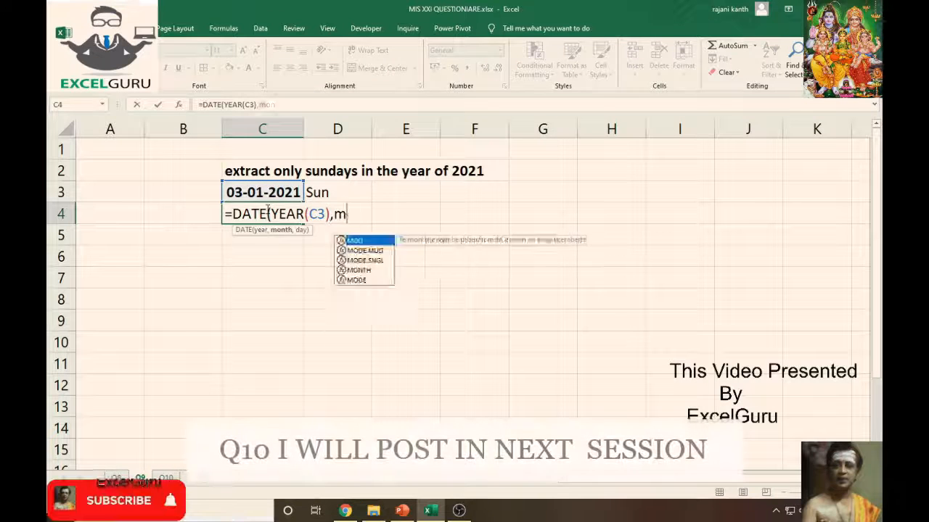
key(Tab)
key(Up)
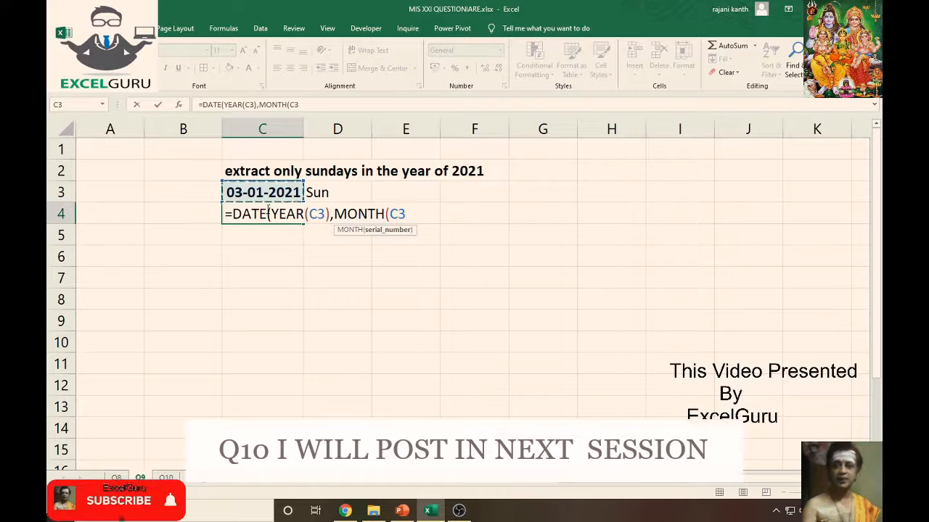
text())
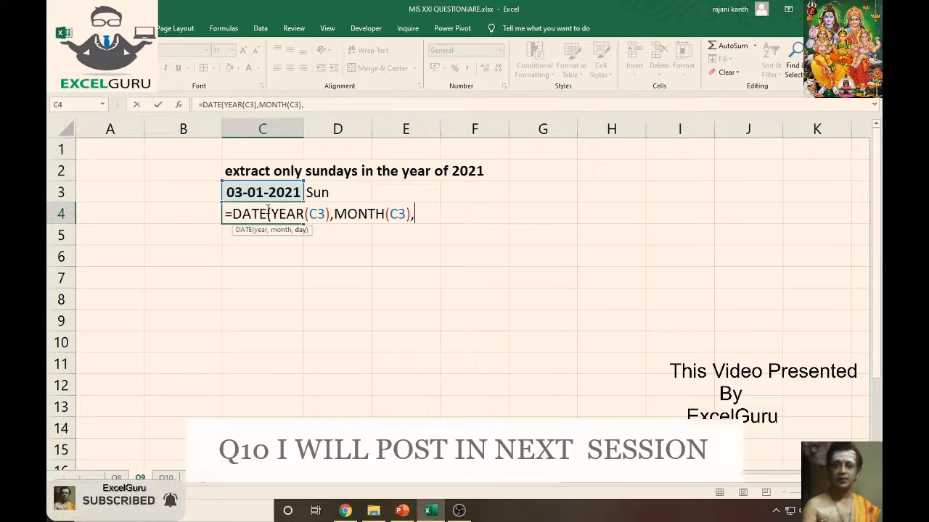
text(,day)
key(Tab)
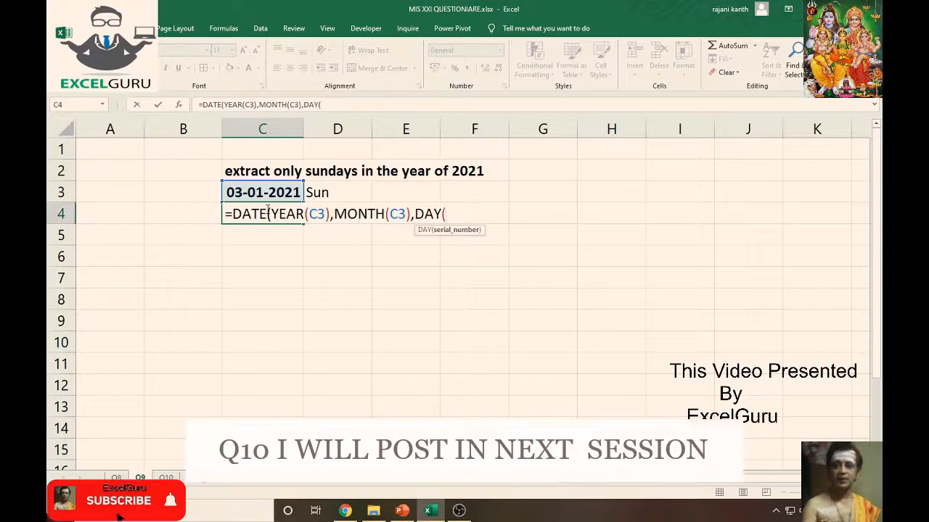
key(Up)
text())
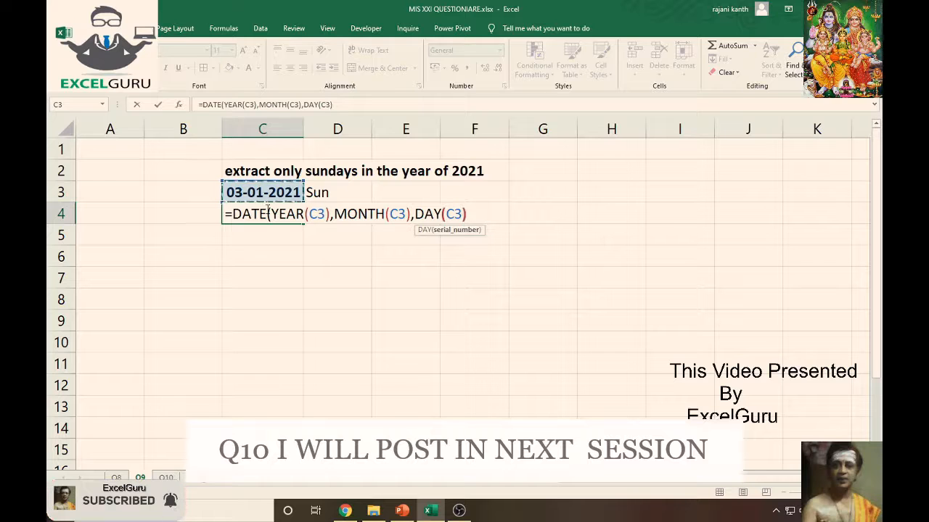
text(+7))
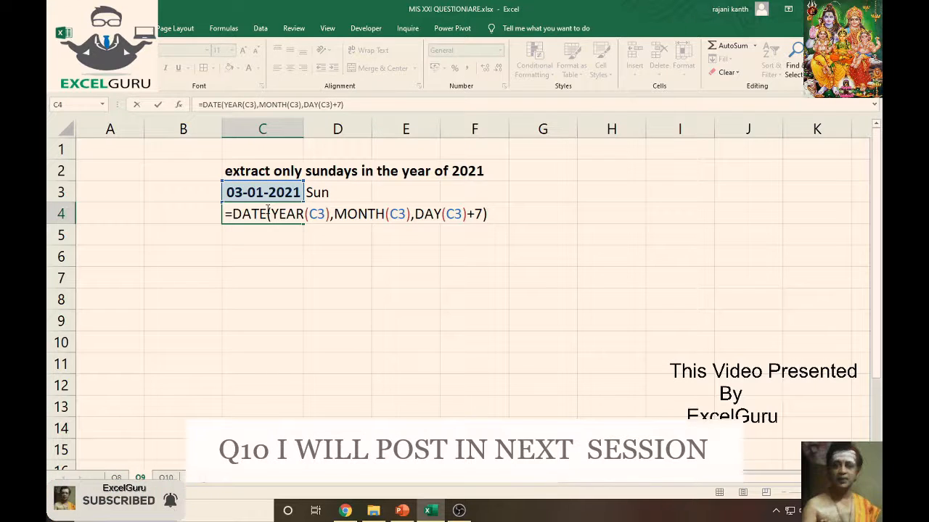
key(Return)
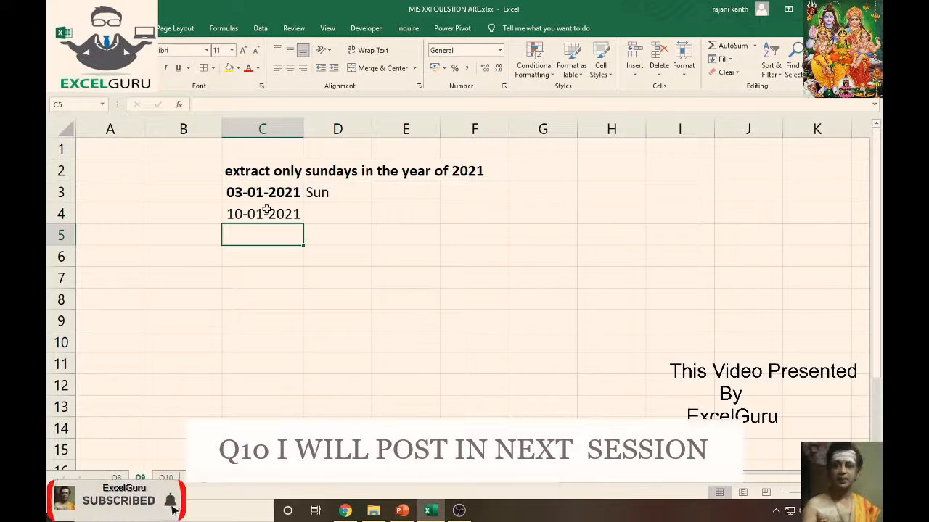